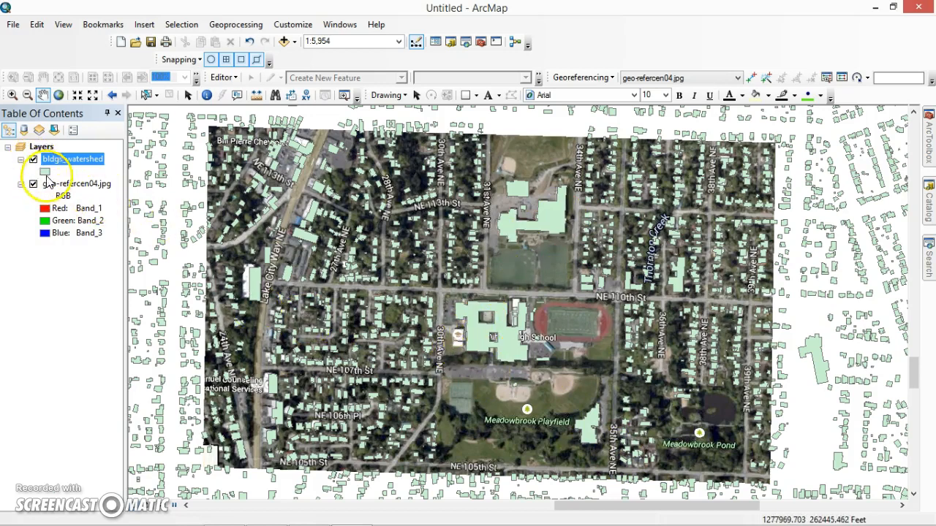
Step: Hide the bldgs_watershed layer and set up a map export in JPEG format
click(33, 159)
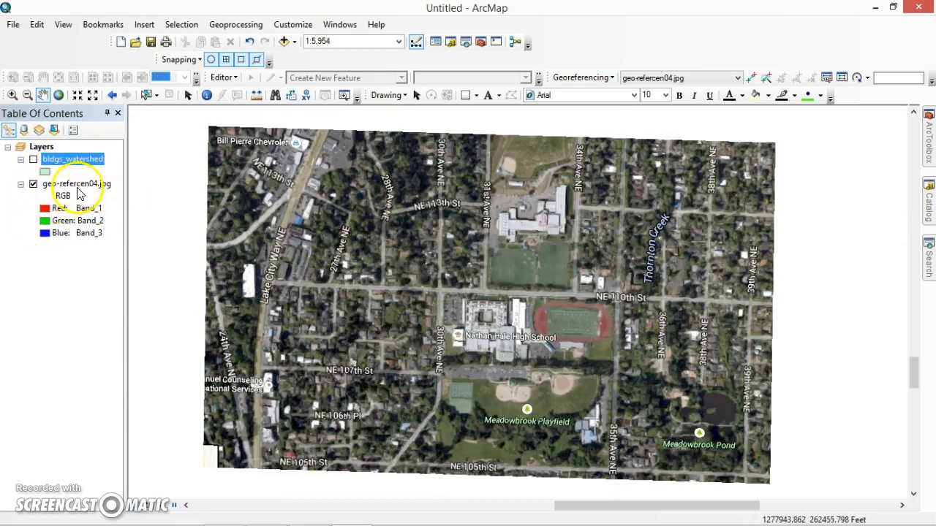
click(13, 27)
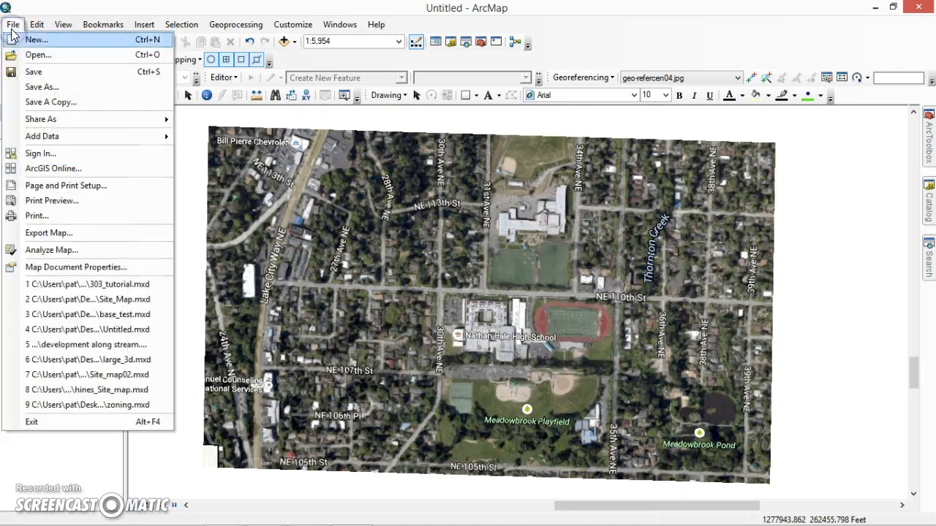
click(57, 236)
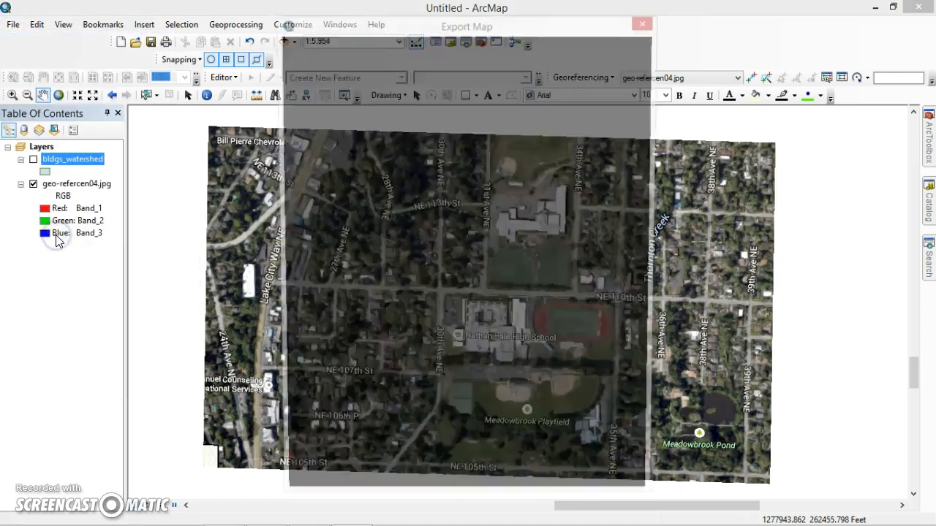
click(472, 286)
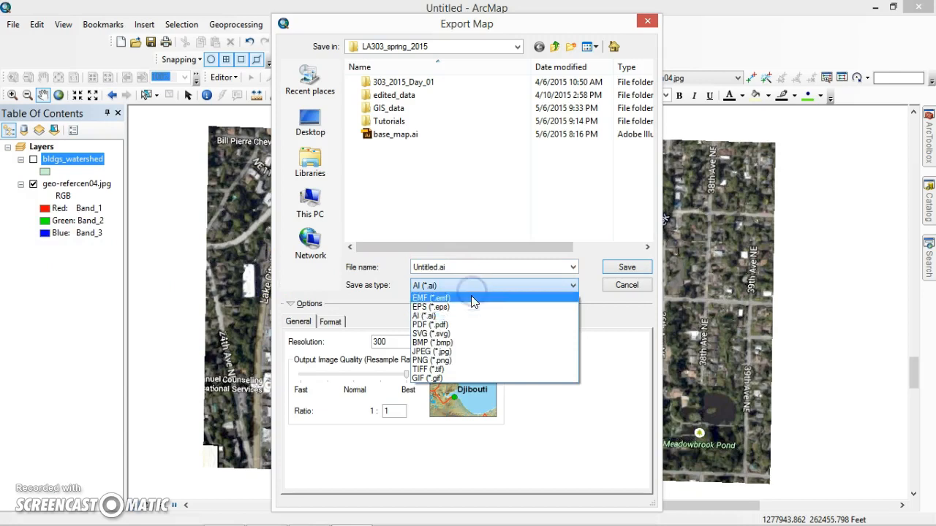
click(472, 353)
Step: Name the export "georeference map", check its JPEG format options and save it in the LA303_spring_2015 folder
double_click(454, 268)
text(g)
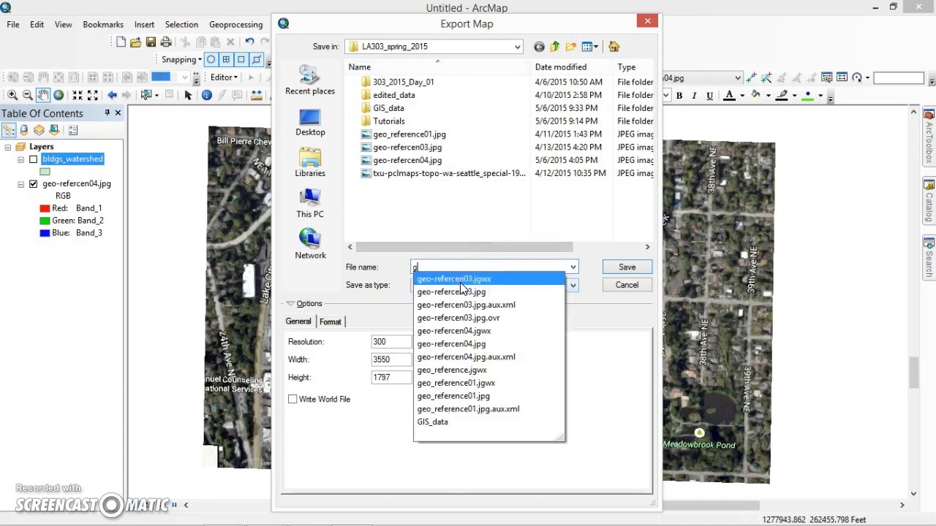
text(eore)
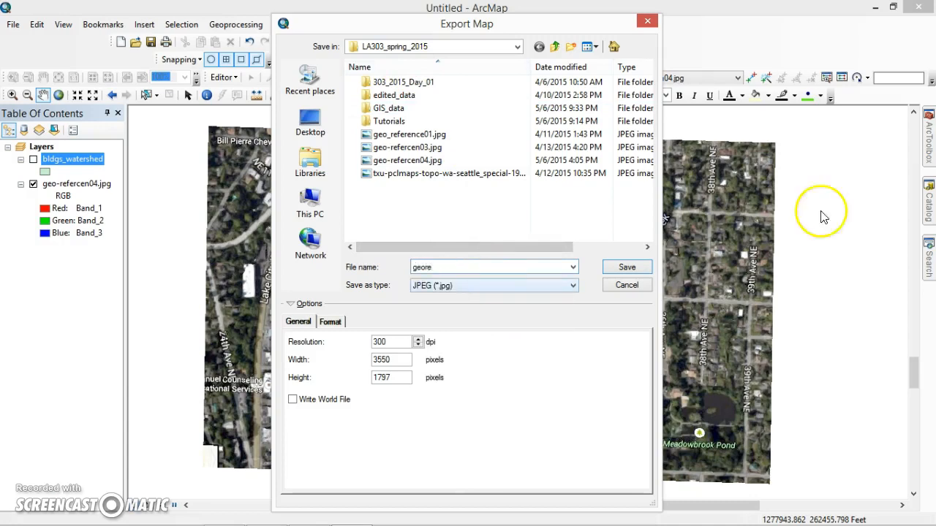
text(ference map)
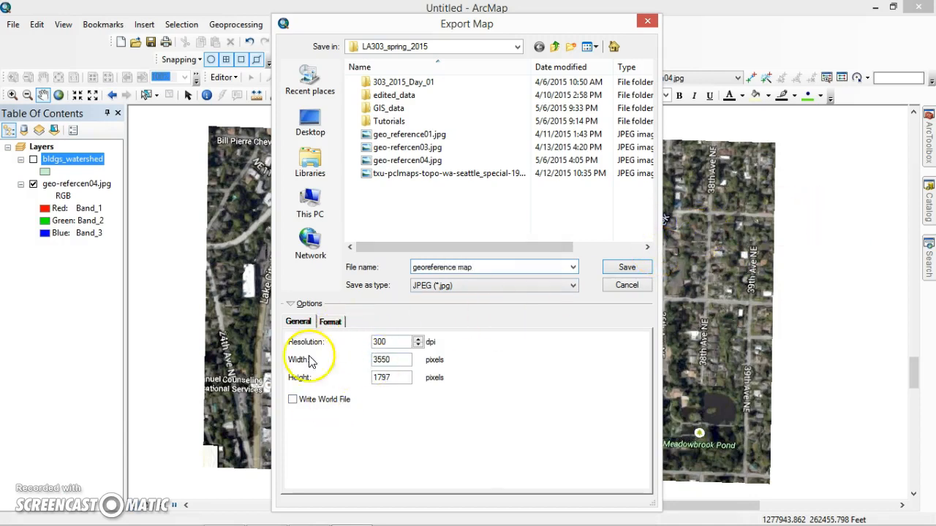
click(330, 324)
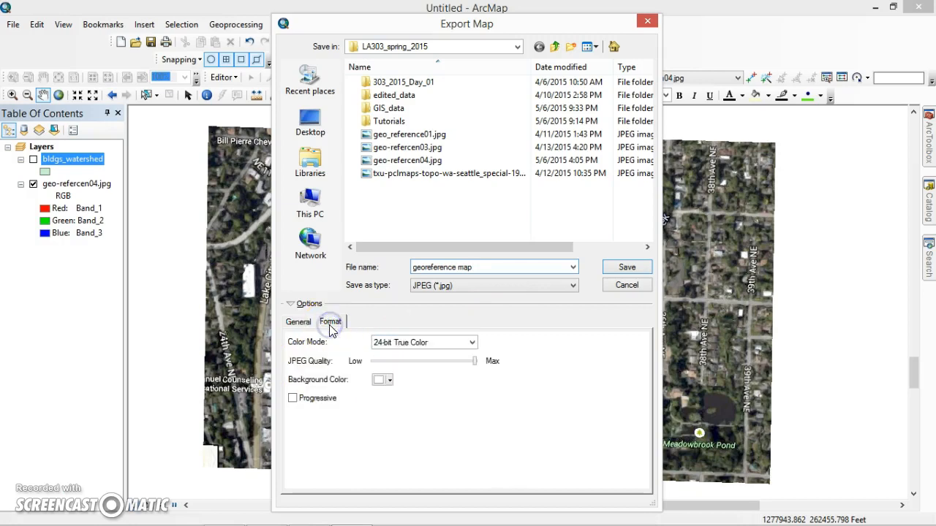
click(627, 268)
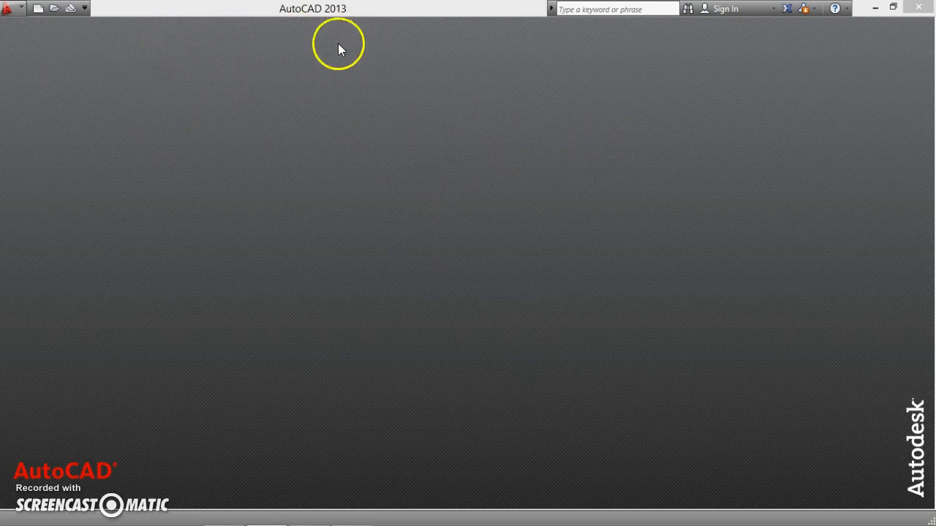
Step: Switch to AutoCAD and open 3d_base.DWG from the LA303_spring_2015 folder, accepting it as a foreign DWG file
click(8, 10)
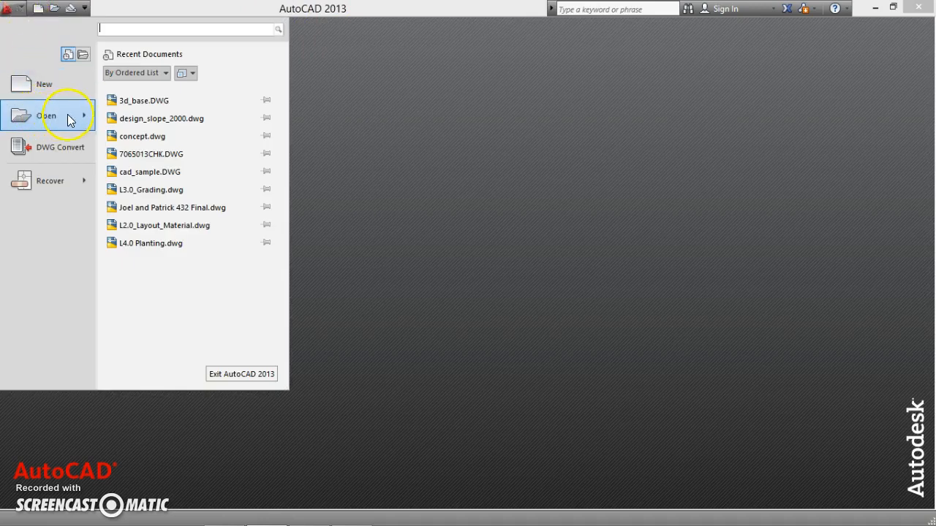
mouse_move(68, 115)
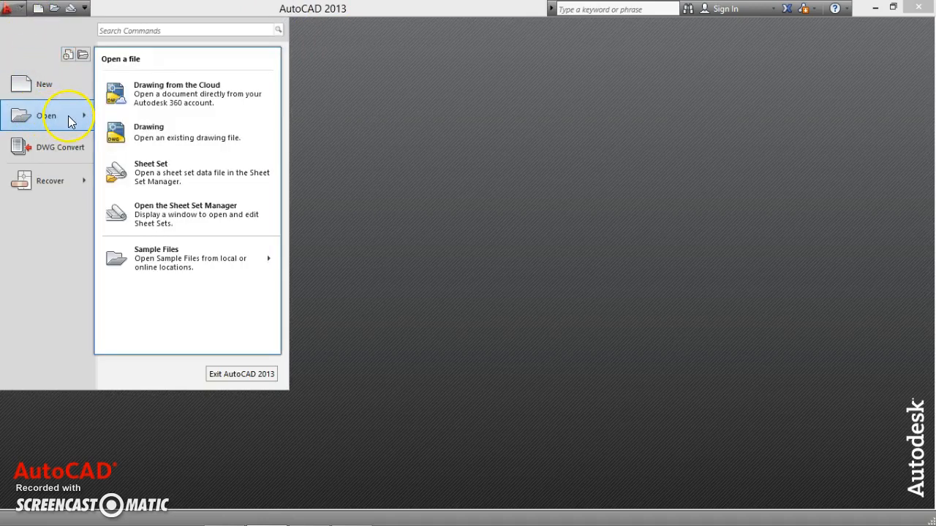
click(155, 144)
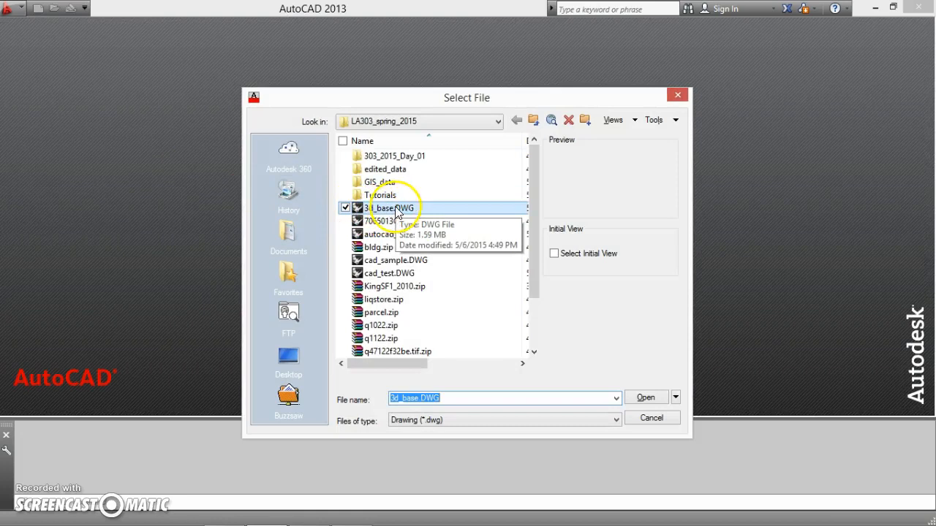
click(386, 211)
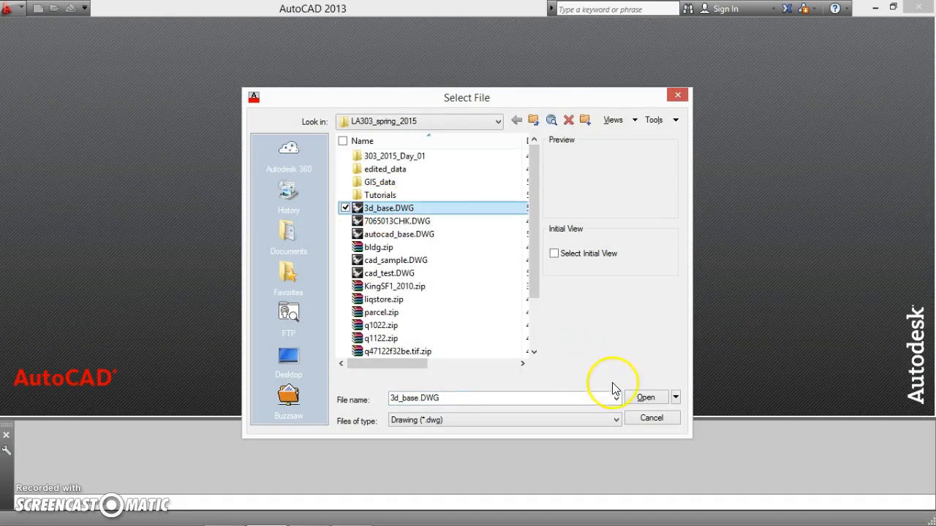
click(641, 400)
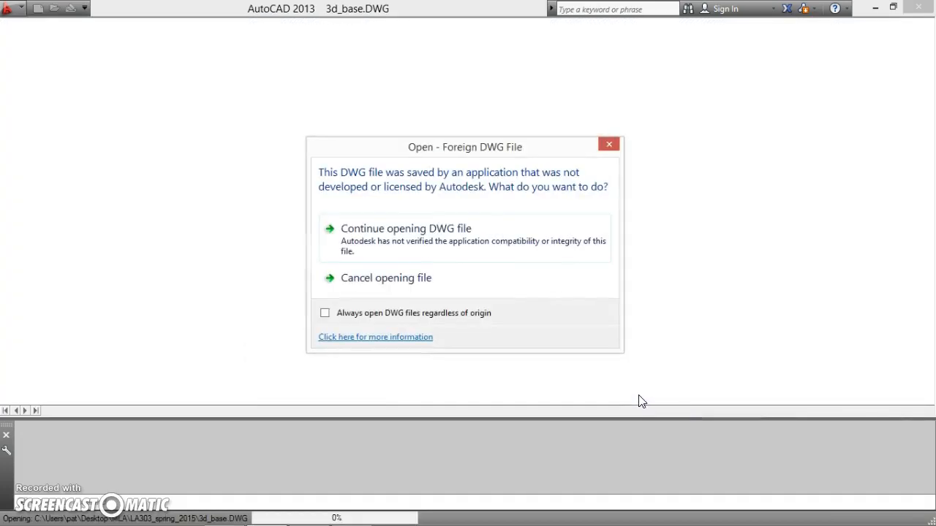
click(406, 242)
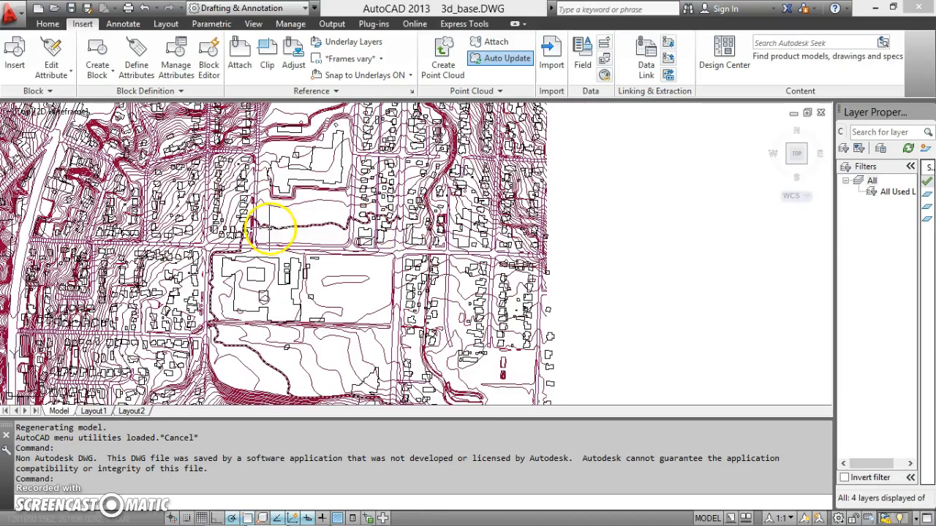
Step: Examine the extent of the base drawing with its contours, streets and building outlines
mouse_move(170, 259)
middle_down()
mouse_move(307, 262)
mouse_move(351, 287)
mouse_move(351, 249)
middle_up()
scroll(351, 250, down, 3)
scroll(329, 250, down, 2)
scroll(149, 247, up, 2)
scroll(146, 246, down, 2)
mouse_move(131, 242)
middle_down()
mouse_move(284, 226)
mouse_move(192, 234)
mouse_move(273, 215)
mouse_move(171, 235)
mouse_move(241, 242)
mouse_move(331, 226)
mouse_move(244, 241)
middle_up()
scroll(201, 230, down, 4)
scroll(201, 229, up, 6)
scroll(201, 229, down, 2)
scroll(109, 245, down, 4)
scroll(115, 244, up, 6)
scroll(153, 246, down, 4)
scroll(376, 202, up, 6)
scroll(380, 198, down, 10)
scroll(380, 198, up, 6)
scroll(315, 197, down, 6)
scroll(276, 197, up, 6)
scroll(277, 197, down, 6)
middle_drag(272, 198, 356, 198)
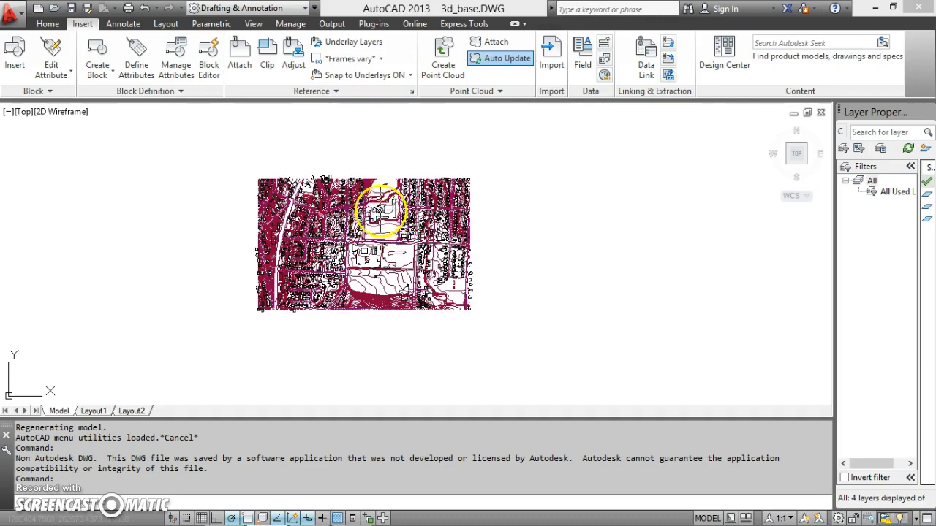
scroll(379, 216, up, 4)
scroll(384, 209, up, 3)
scroll(369, 185, down, 4)
scroll(369, 187, down, 3)
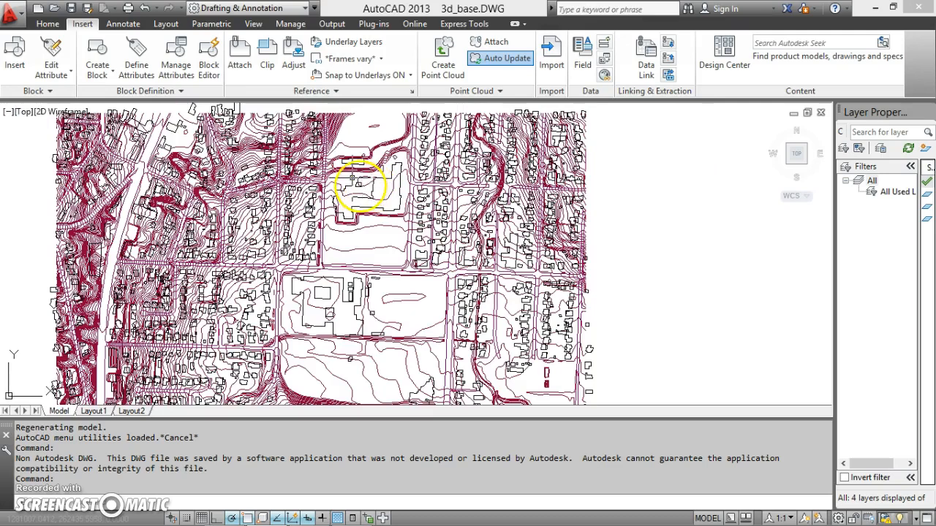
Step: Attach the image georeference map.jpg with a relative path, insertion point and scale specified on-screen, and rotation angle 0
click(240, 58)
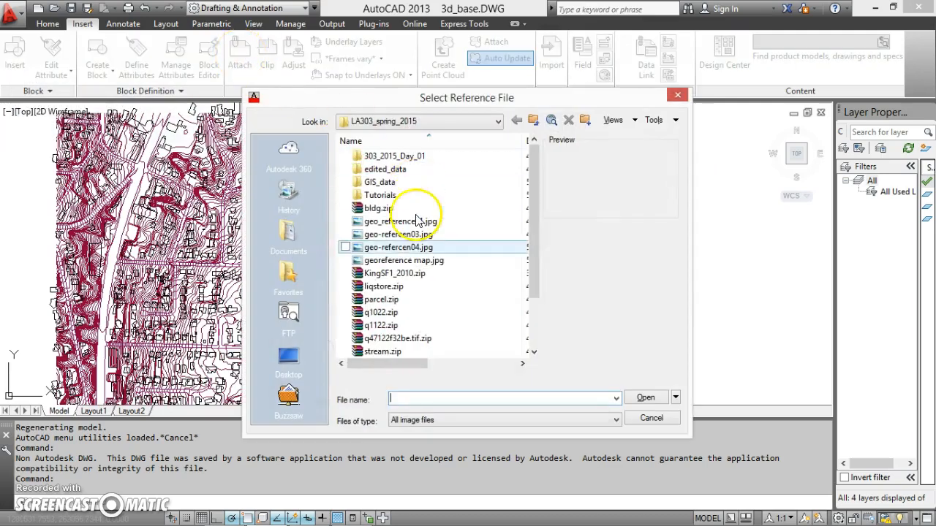
click(403, 261)
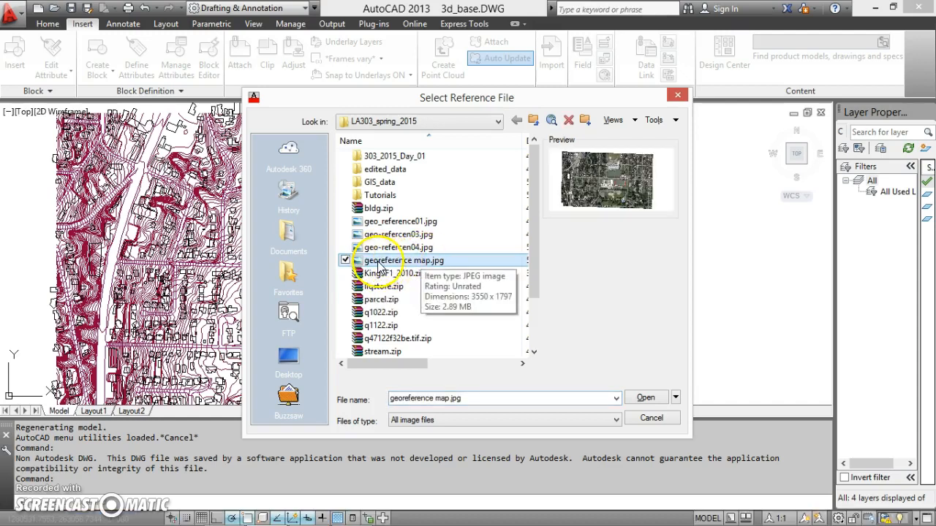
click(646, 397)
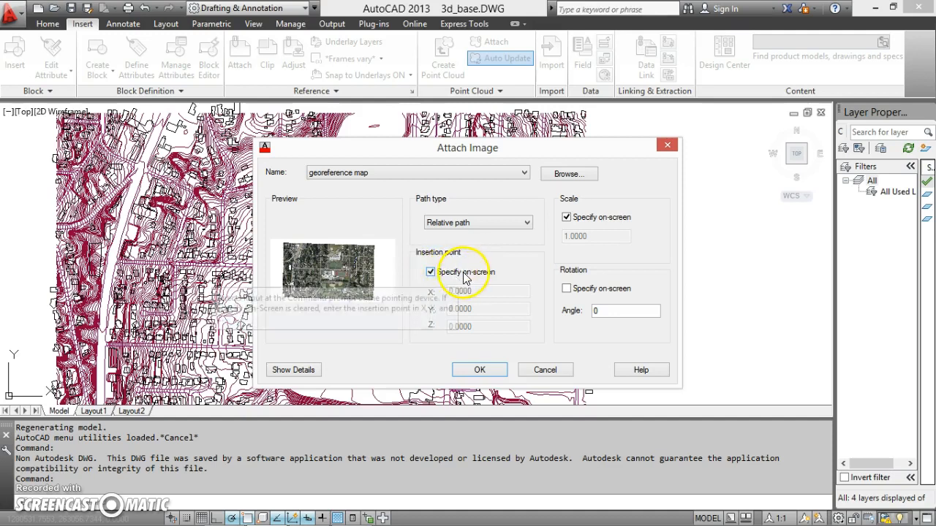
click(567, 219)
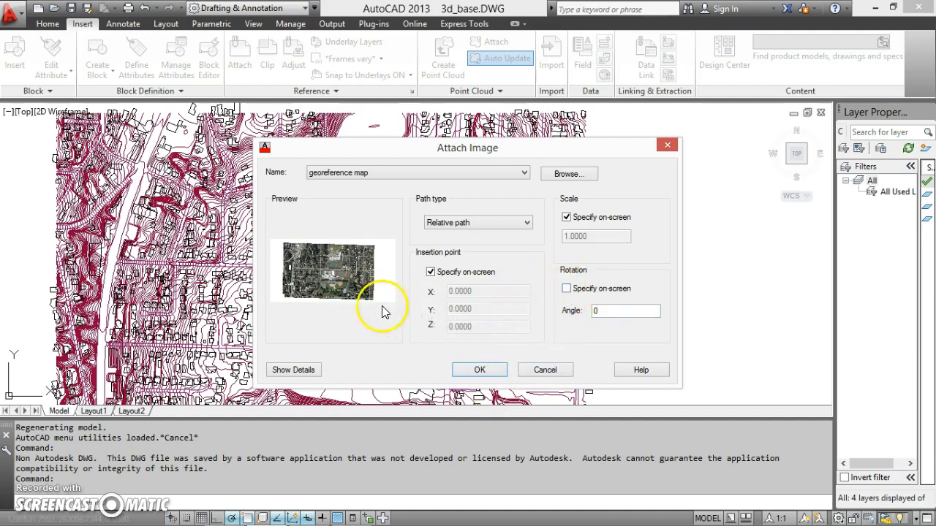
click(479, 370)
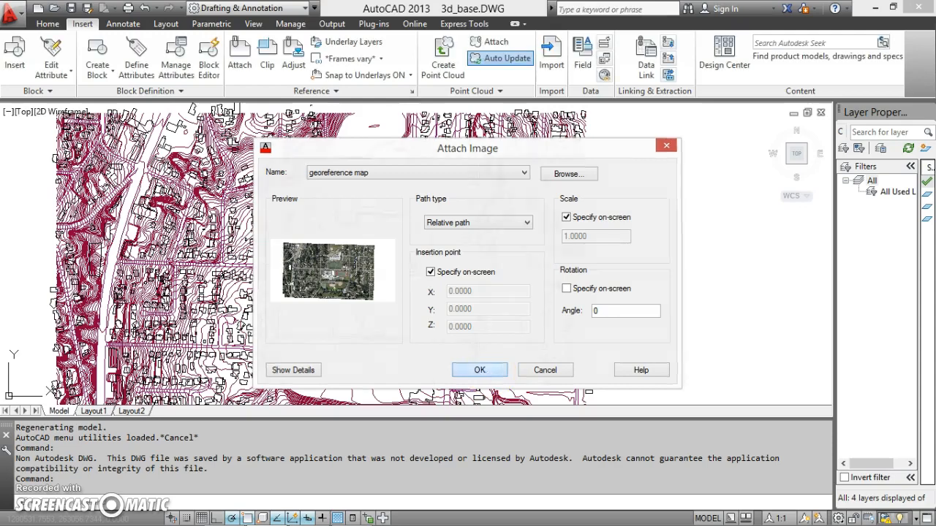
Step: Keep object snapping enabled and turn off the Midpoint and Quadrant snap modes
scroll(318, 276, down, 2)
middle_drag(318, 277, 355, 264)
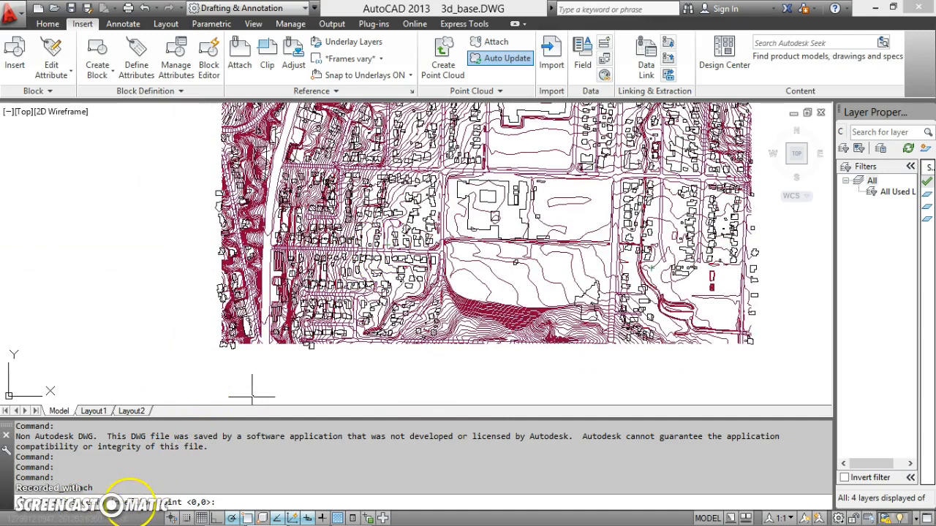
click(248, 518)
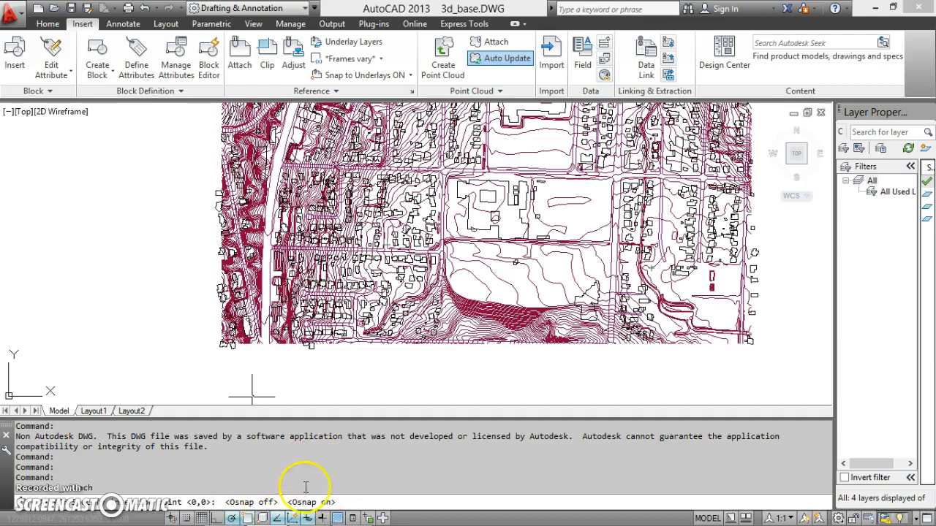
right_click(248, 519)
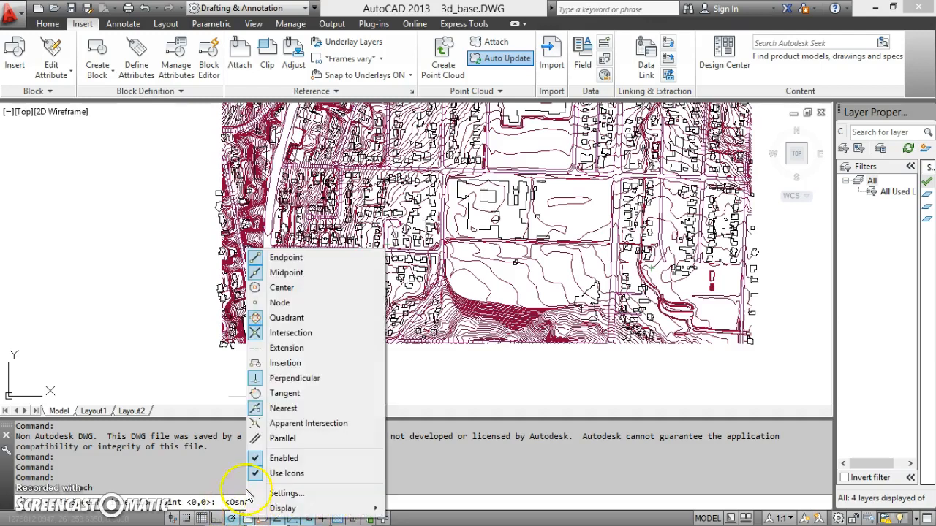
click(253, 273)
right_click(247, 518)
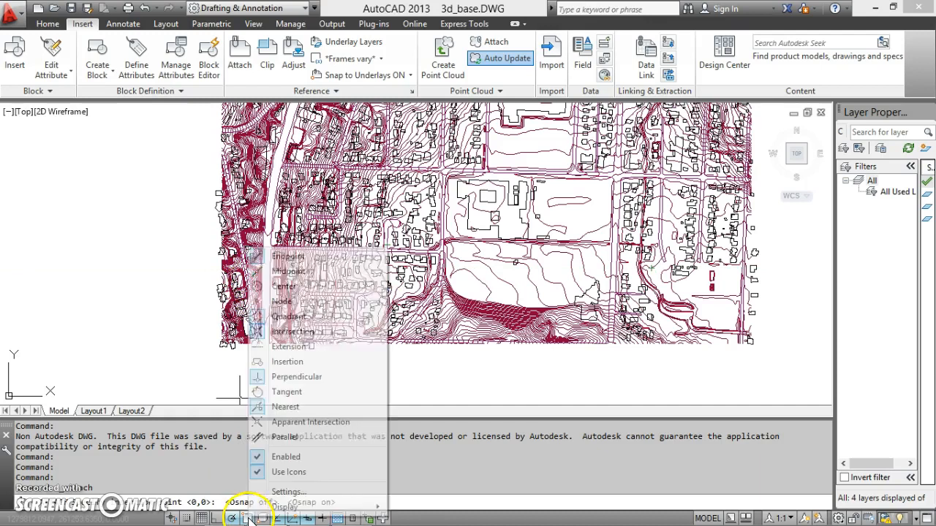
click(261, 316)
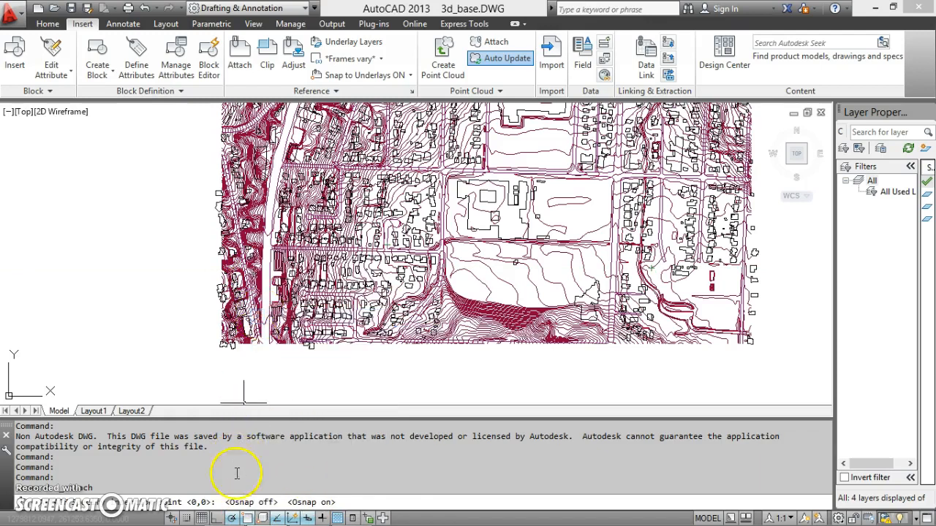
Step: Turn off the Intersection, Perpendicular and Nearest object snaps, keeping only Endpoint active
right_click(248, 518)
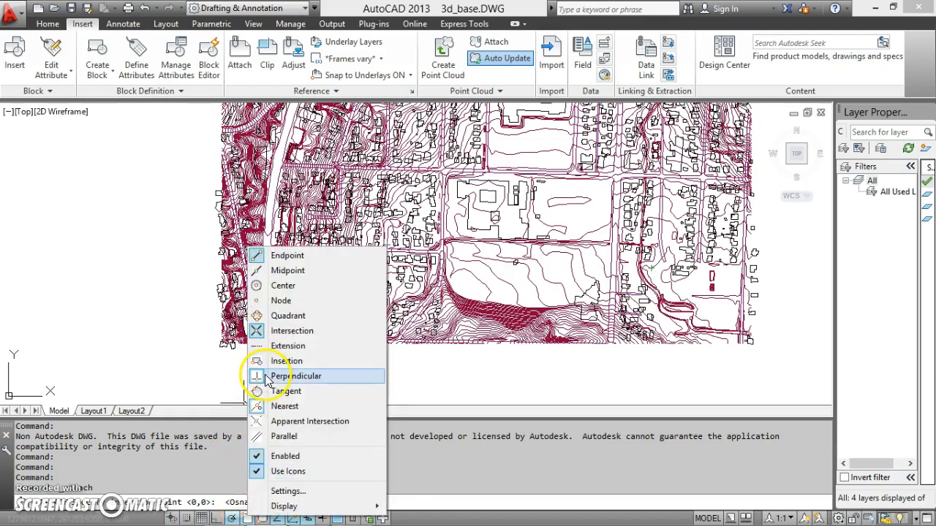
click(257, 331)
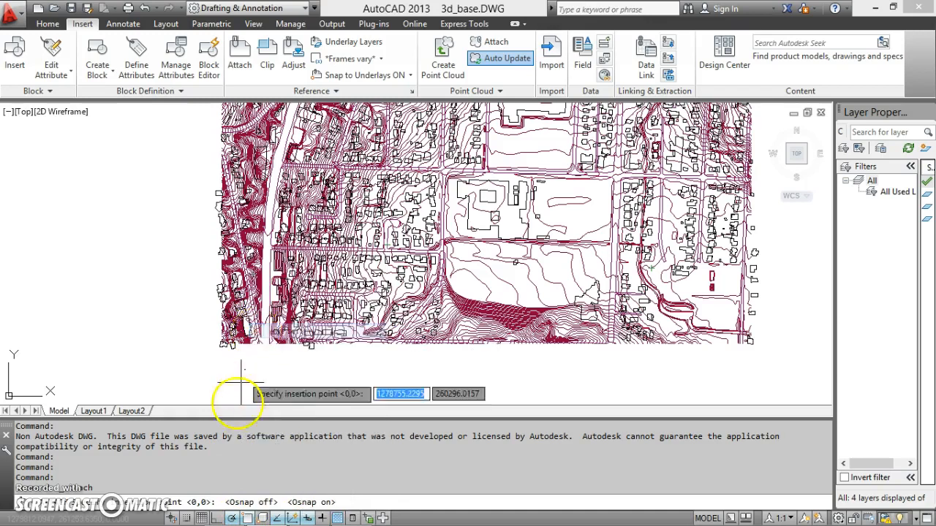
right_click(239, 519)
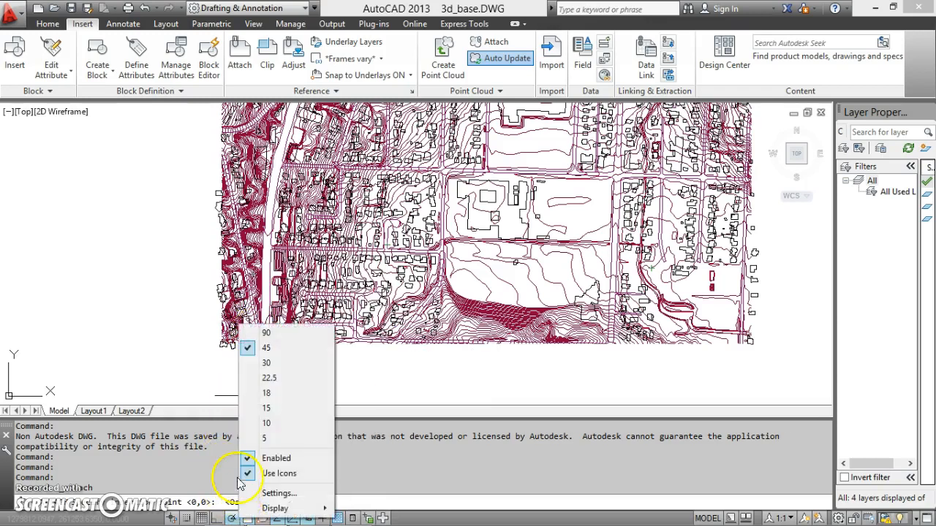
right_click(249, 519)
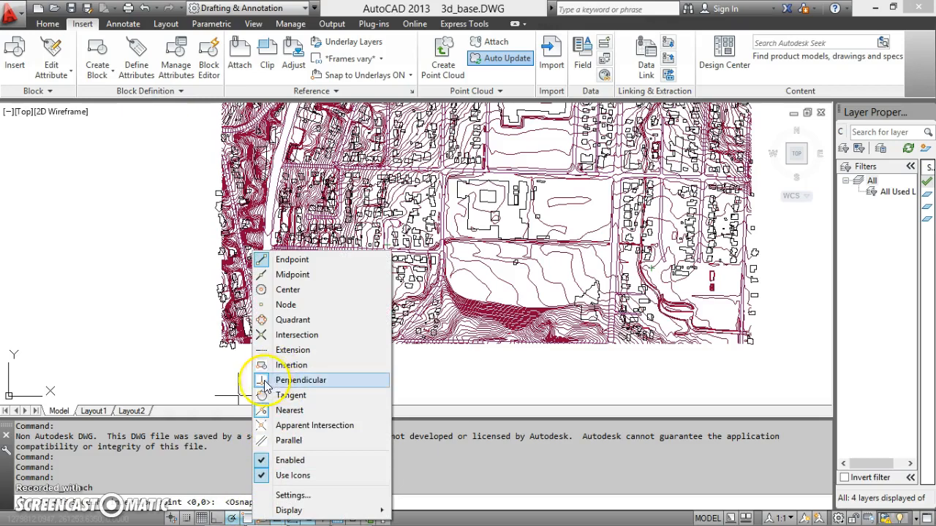
click(260, 379)
right_click(248, 519)
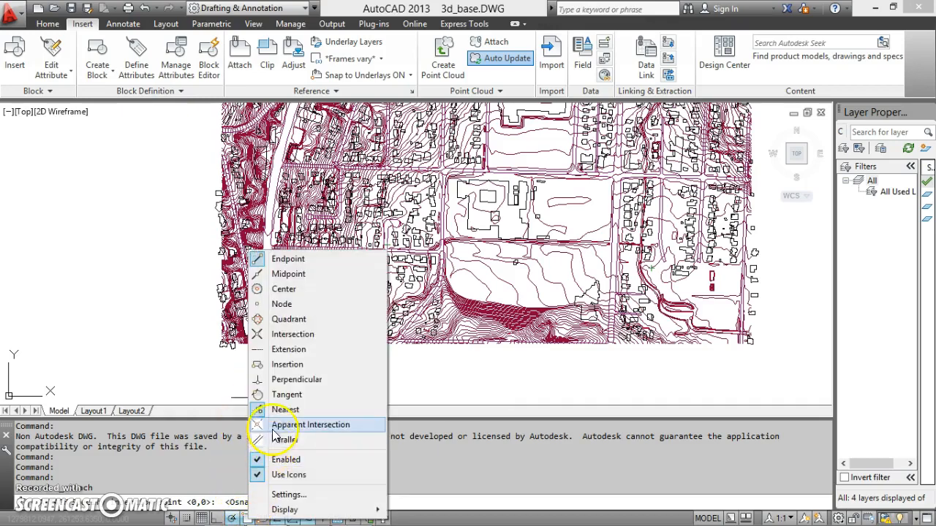
click(265, 411)
Step: Place the image's insertion point on the southwest corner endpoint of the building at the base map's southwest corner
scroll(251, 365, up, 5)
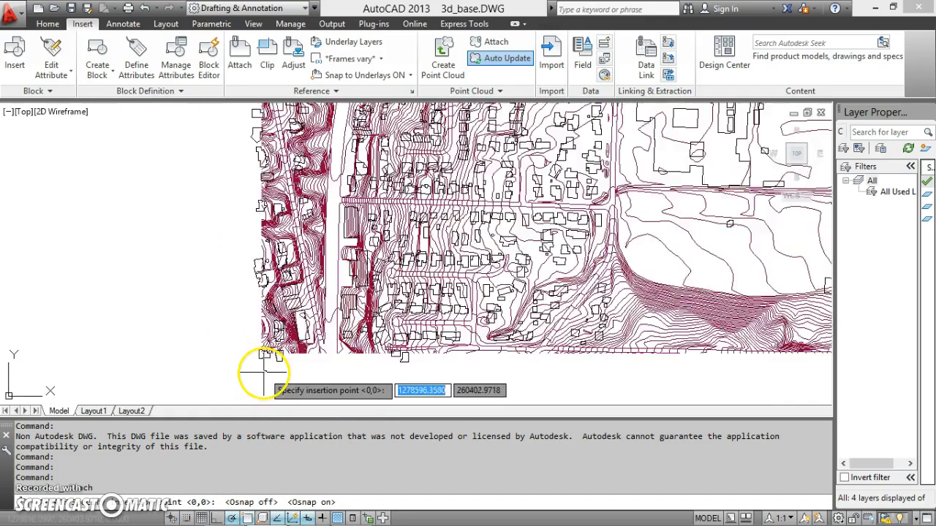
scroll(201, 335, up, 4)
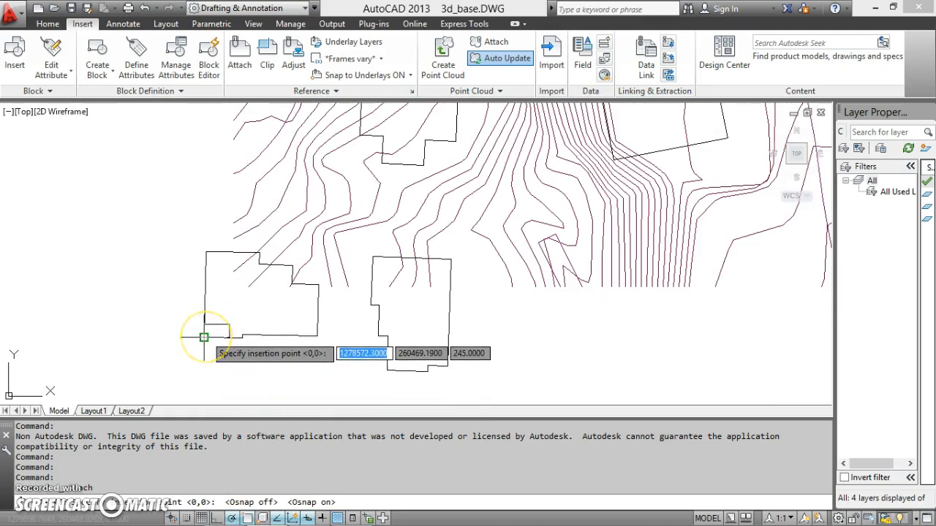
click(204, 338)
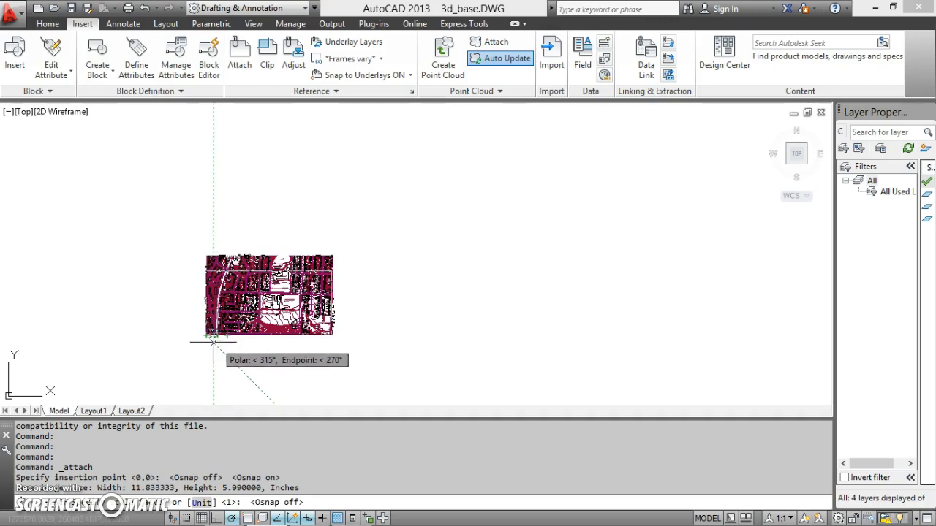
Step: Scale the attached image on-screen with object snapping off, extending its frame beyond the base map's north and east edges
key(Return)
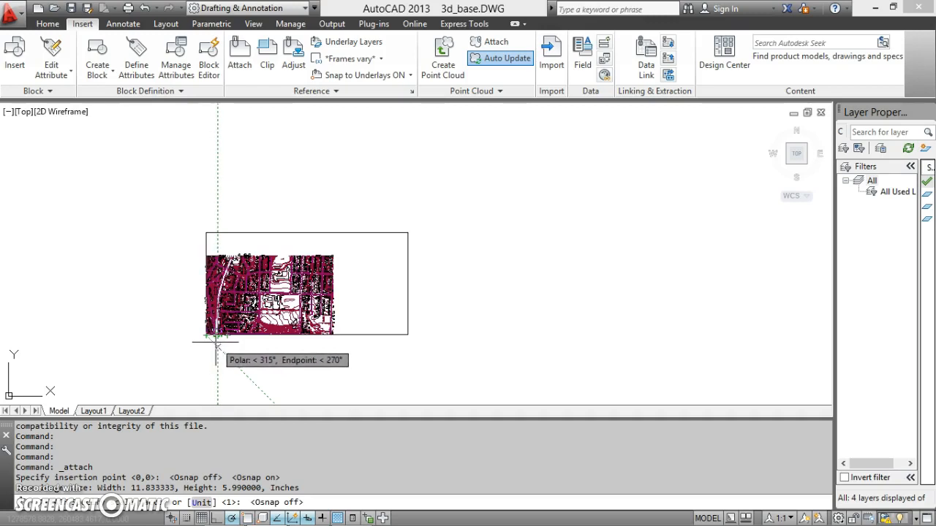
scroll(307, 289, up, 6)
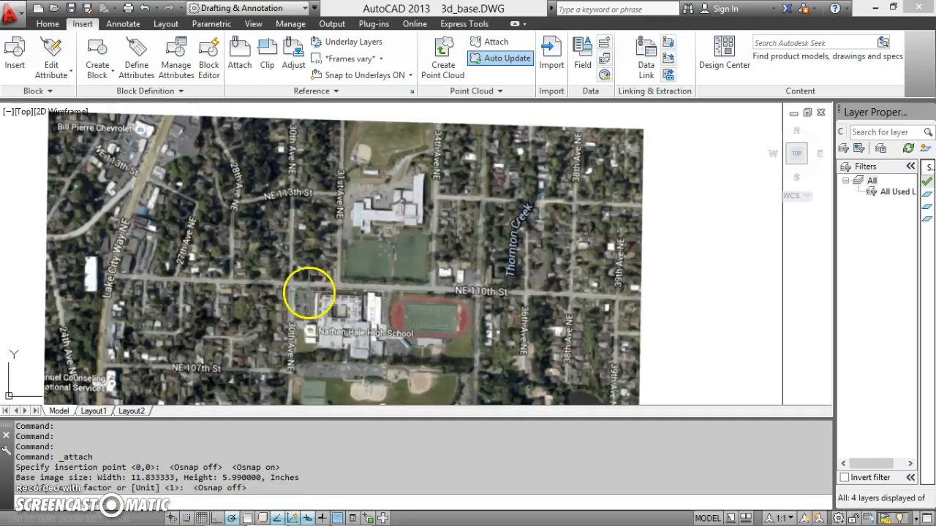
scroll(310, 293, down, 6)
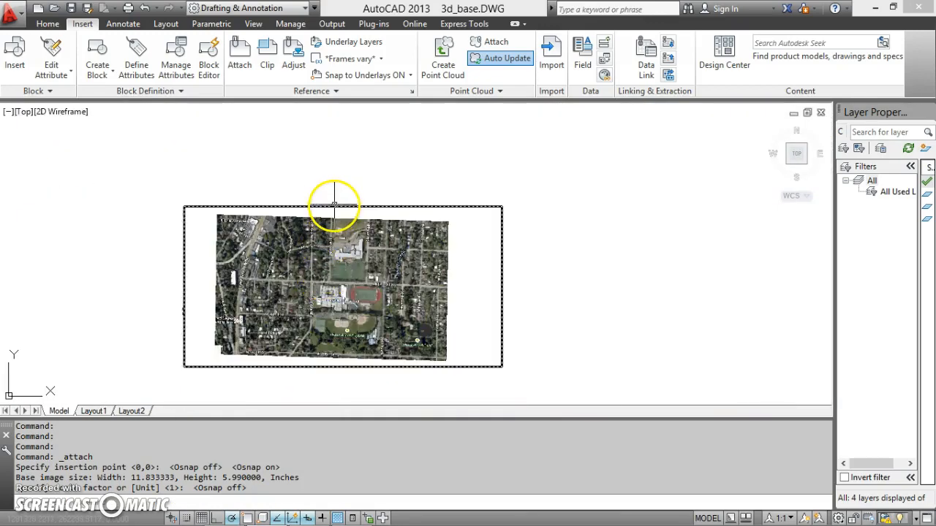
Step: Send the aerial image to the back of the draw order, behind the base map linework
click(333, 207)
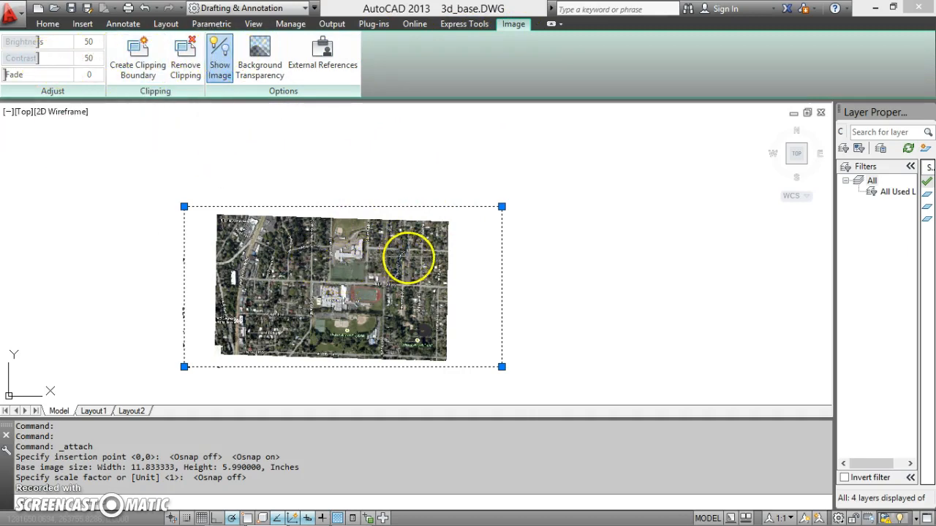
right_click(478, 240)
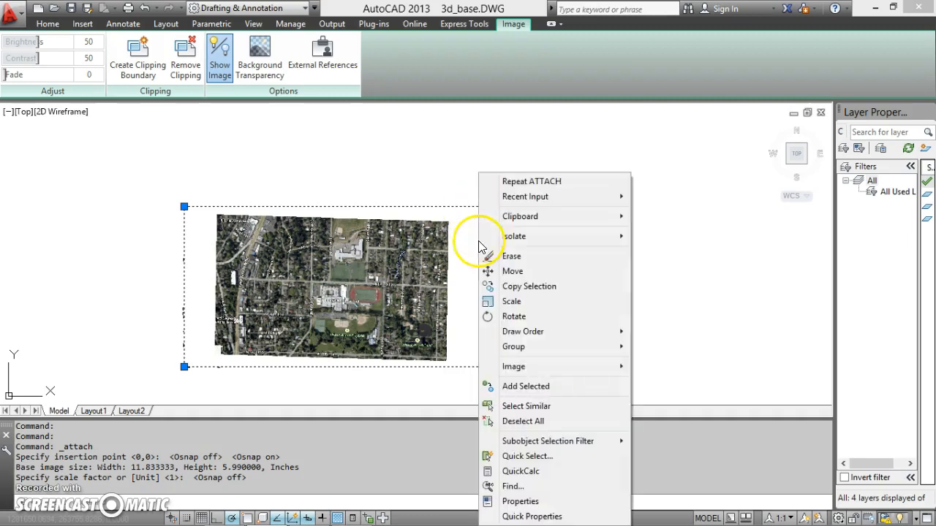
mouse_move(503, 335)
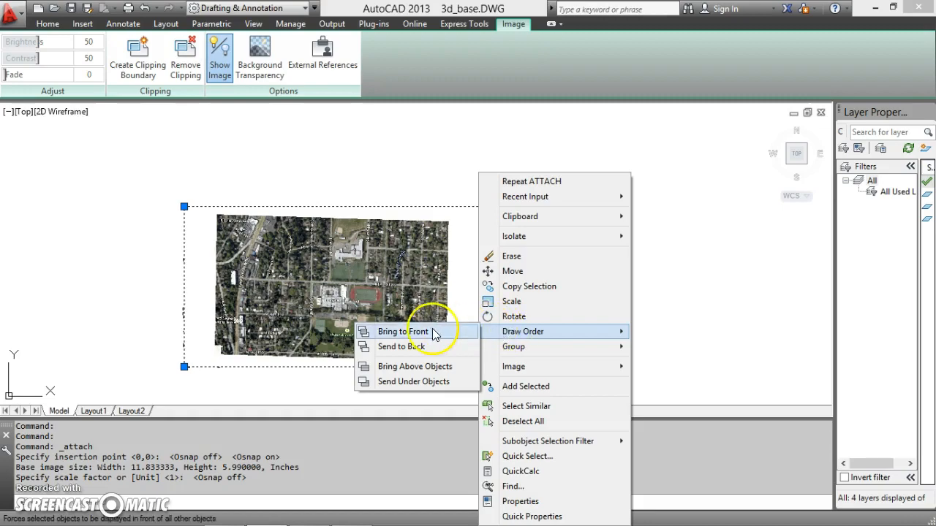
click(421, 347)
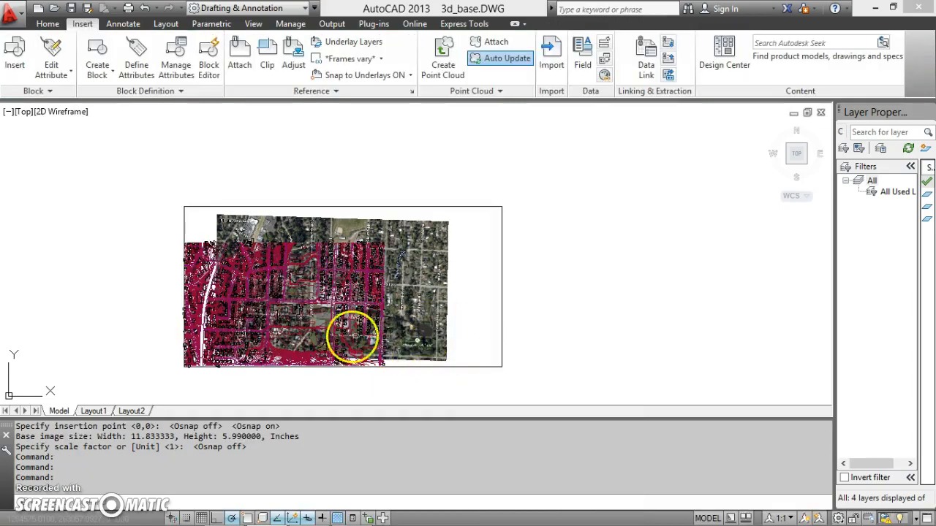
Step: Shrink the aerial image toward the base map's size by stretching its northeast corner about 1454 units inward
middle_drag(359, 334, 480, 335)
scroll(490, 322, up, 3)
scroll(505, 299, up, 3)
scroll(495, 286, down, 3)
scroll(491, 283, up, 4)
scroll(496, 268, down, 5)
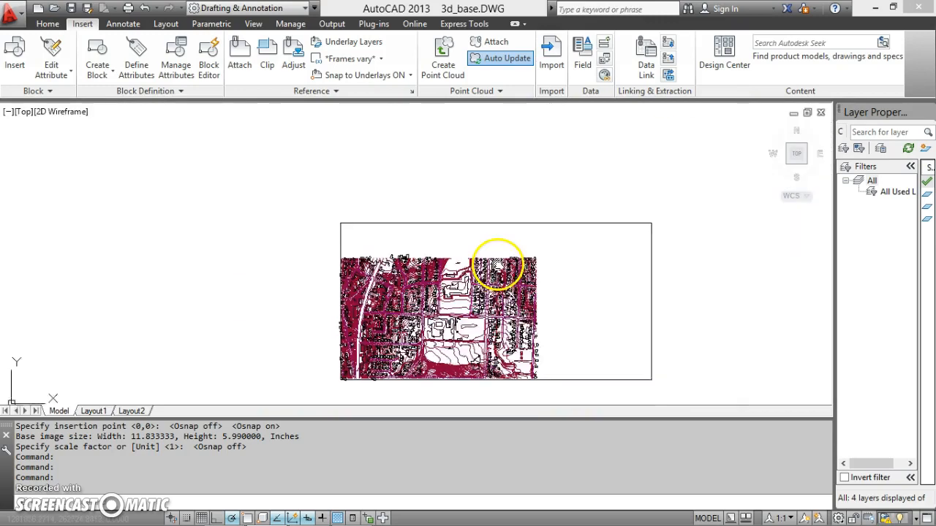
scroll(503, 242, up, 2)
click(501, 230)
scroll(501, 212, down, 4)
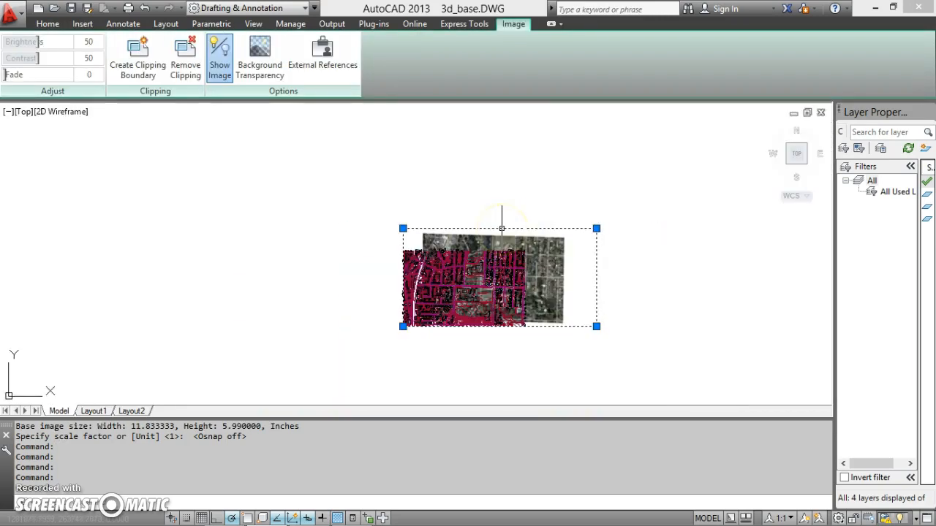
click(502, 227)
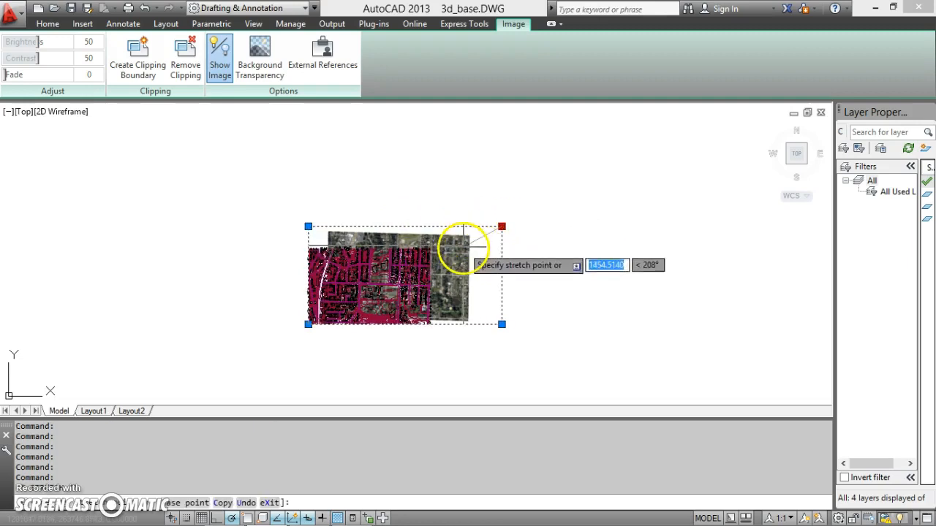
click(464, 247)
mouse_move(389, 285)
middle_down()
mouse_move(433, 307)
mouse_move(429, 291)
middle_up()
scroll(433, 305, up, 3)
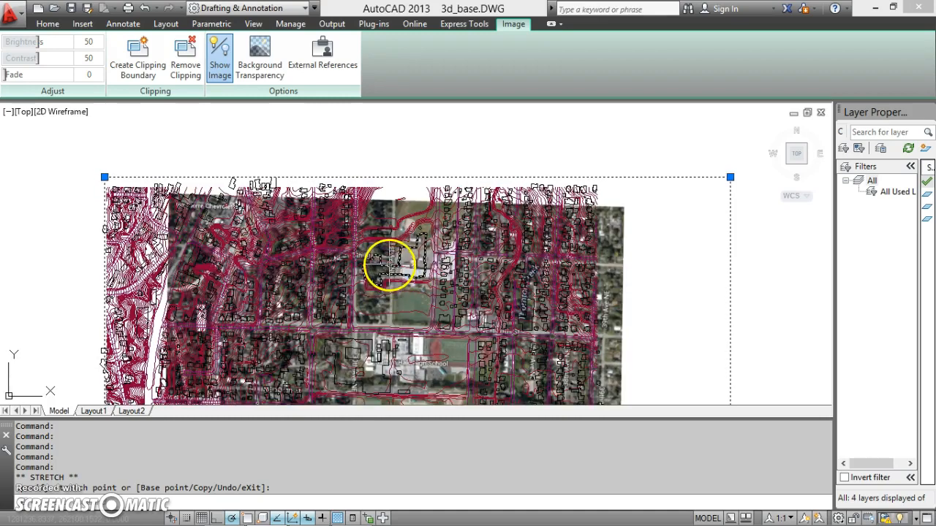
key(Escape)
middle_drag(531, 244, 466, 251)
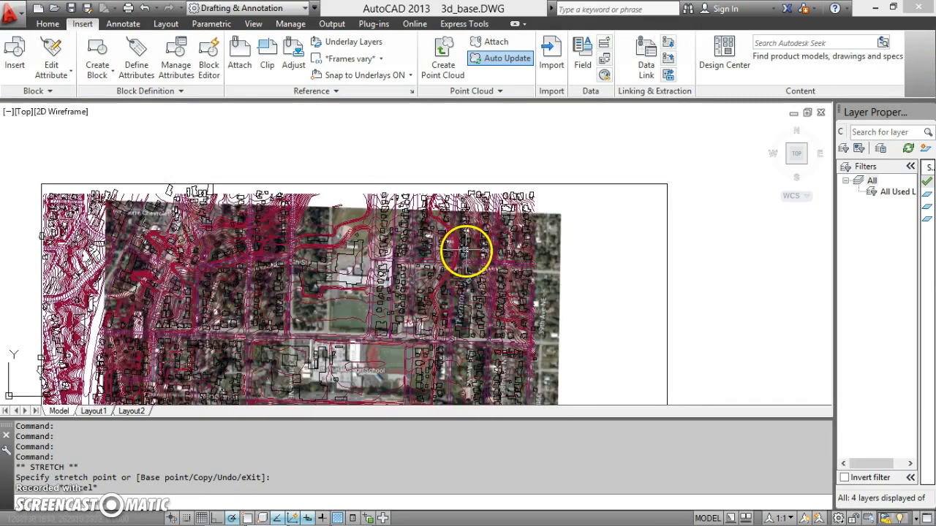
Step: Move the image from a northwest corner of the school building north of NE 110th St to its matching outline endpoint, enabling object snap
key(Escape)
text(m)
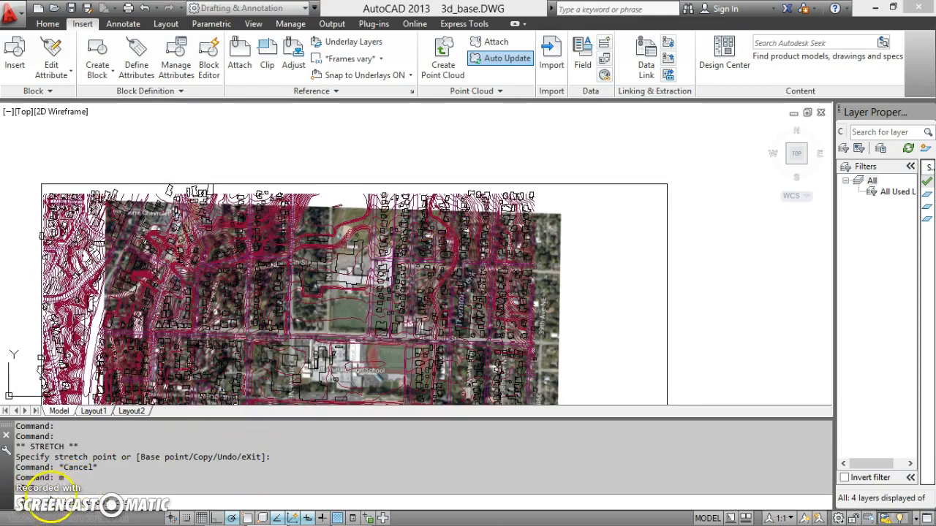
mouse_move(197, 419)
mouse_down()
mouse_move(199, 461)
mouse_move(186, 474)
mouse_up()
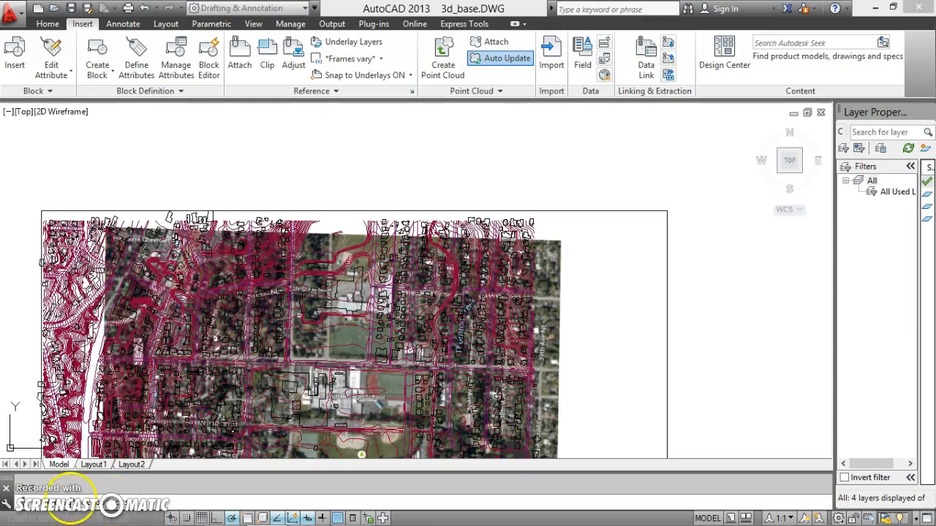
click(668, 285)
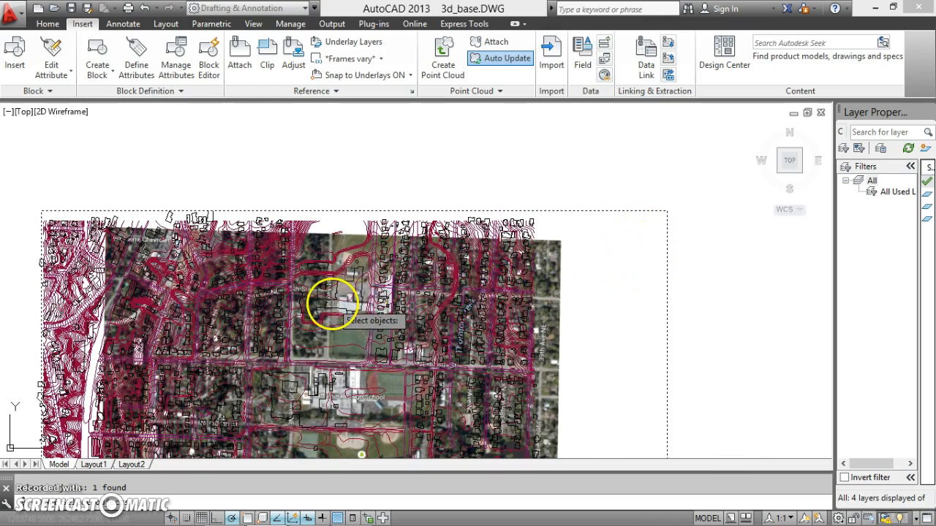
key(Return)
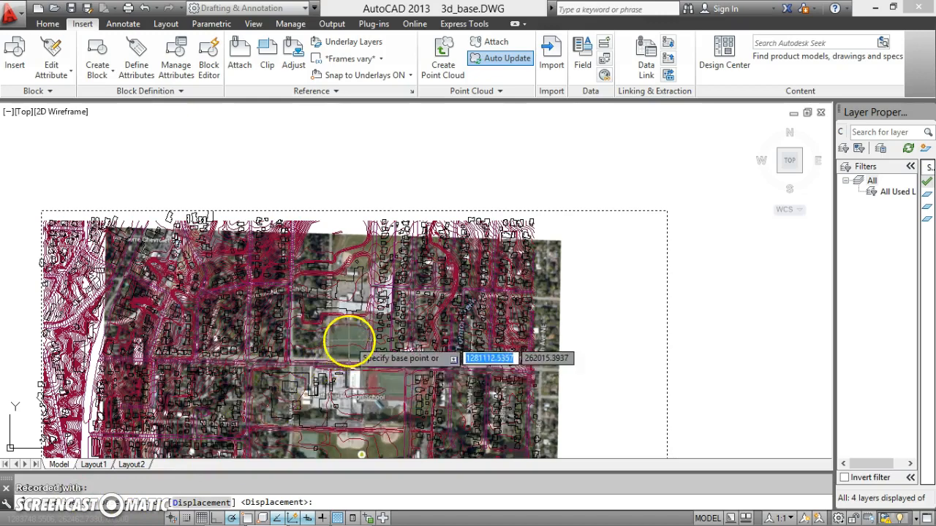
scroll(361, 315, up, 5)
scroll(345, 316, up, 3)
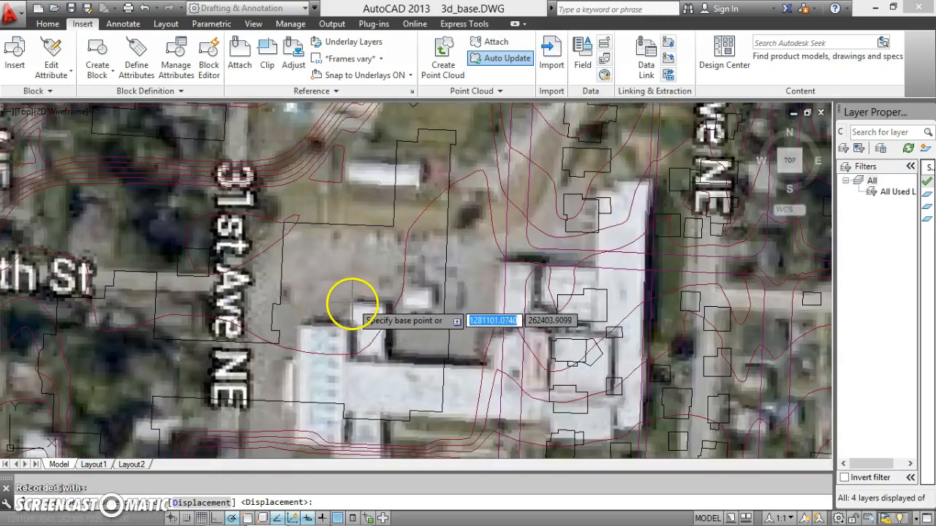
scroll(348, 307, up, 3)
scroll(347, 309, down, 5)
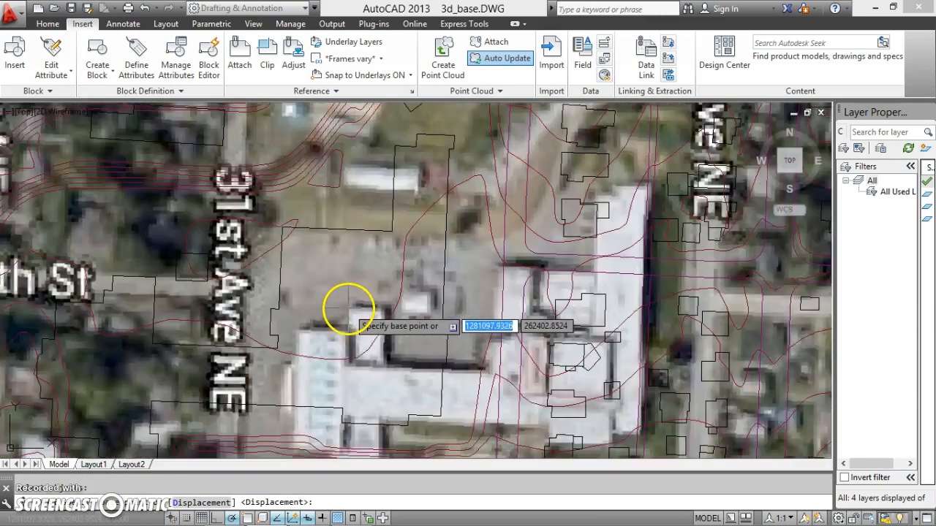
scroll(356, 322, up, 5)
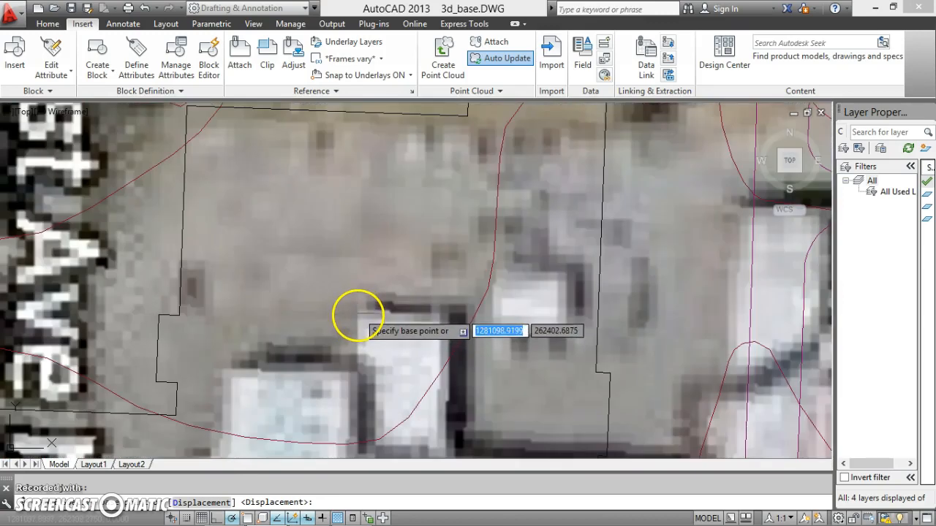
click(358, 313)
scroll(358, 313, down, 5)
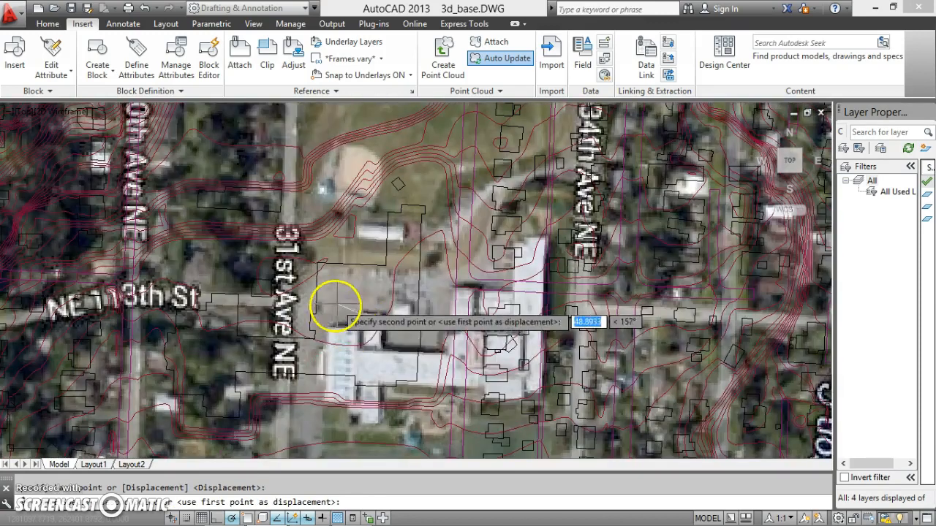
scroll(302, 313, down, 2)
scroll(330, 302, up, 6)
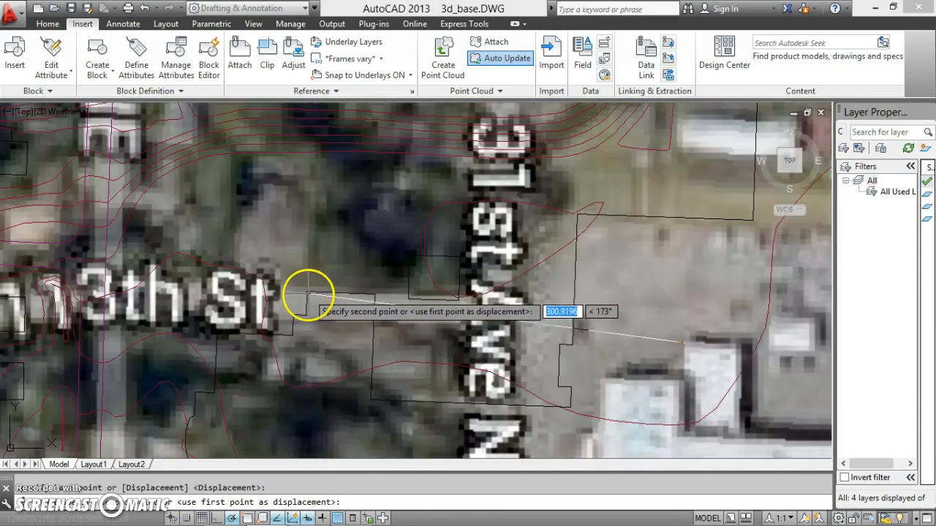
click(224, 488)
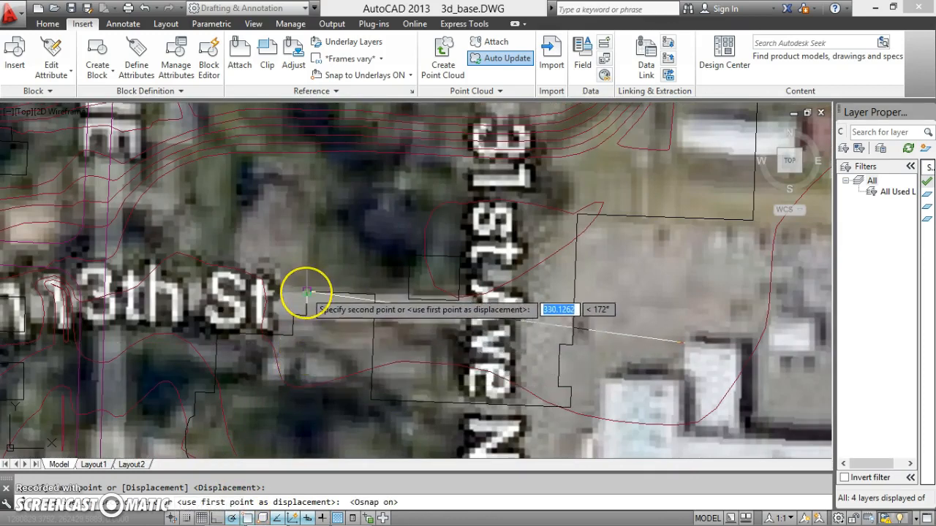
Step: Enlarge the aerial image slightly by stretching its southeast corner diagonally outward
scroll(307, 293, down, 5)
scroll(453, 308, down, 6)
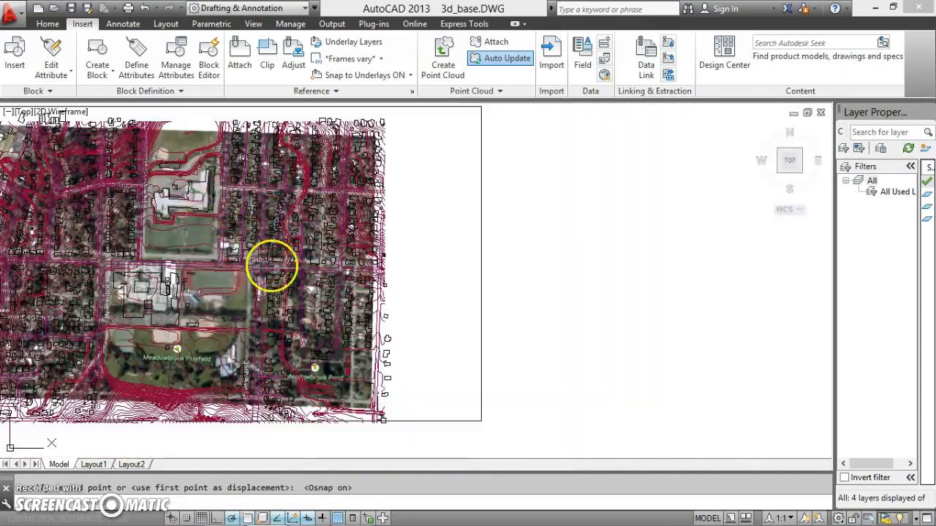
click(476, 426)
click(469, 417)
middle_drag(466, 420, 512, 390)
click(527, 390)
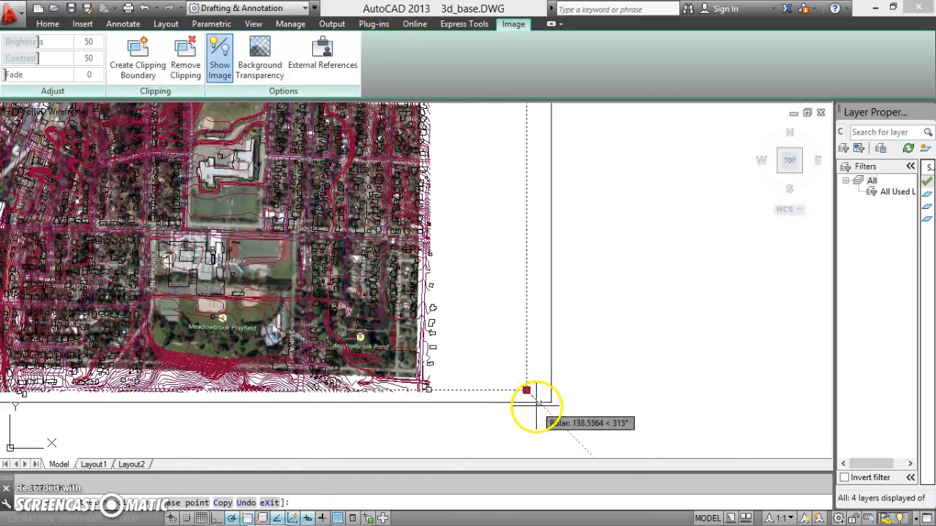
Step: Move the image again, from the northwest corner of the same school's eastern block in the photo to the matching building outline endpoint
scroll(498, 379, up, 6)
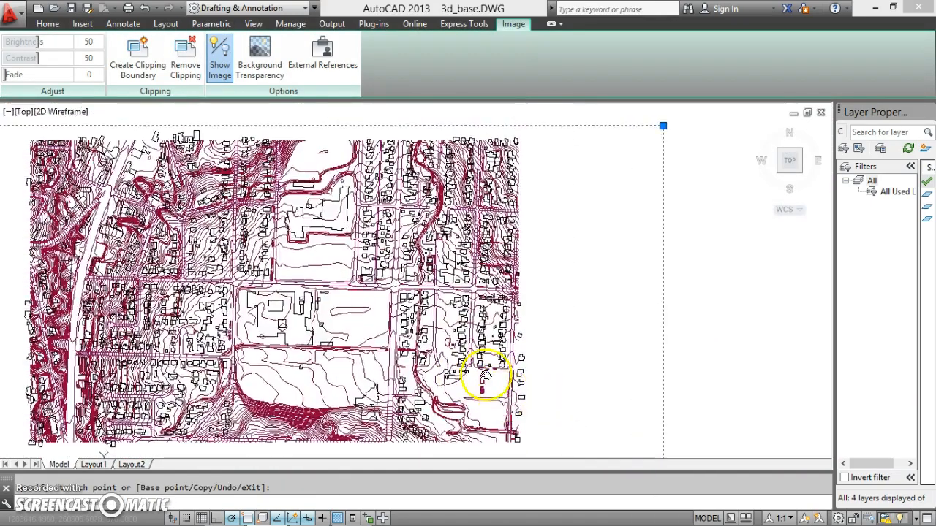
text(m)
key(Return)
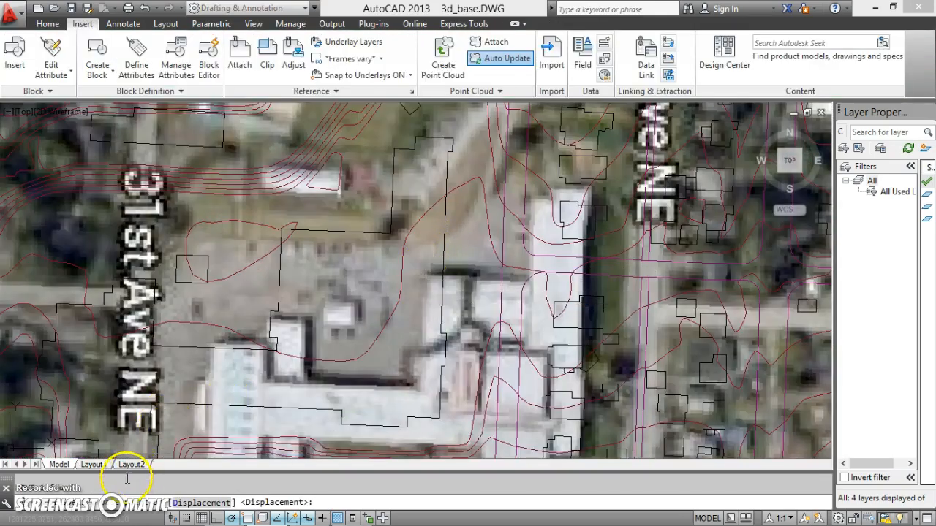
scroll(229, 372, down, 8)
scroll(242, 326, up, 8)
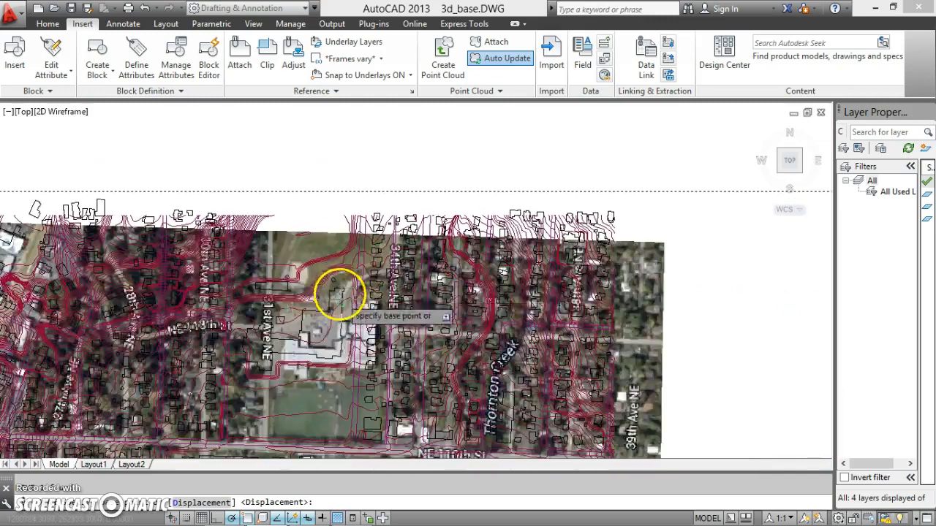
scroll(342, 260, up, 2)
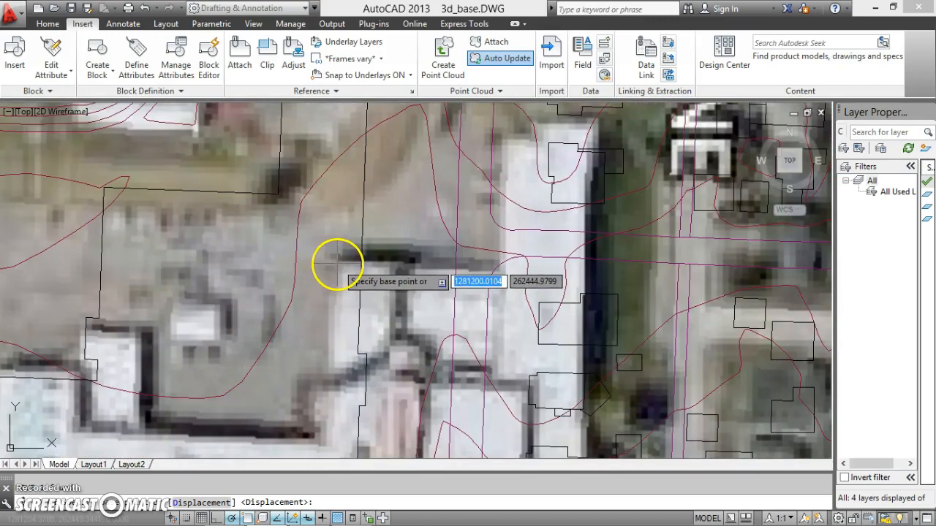
click(333, 261)
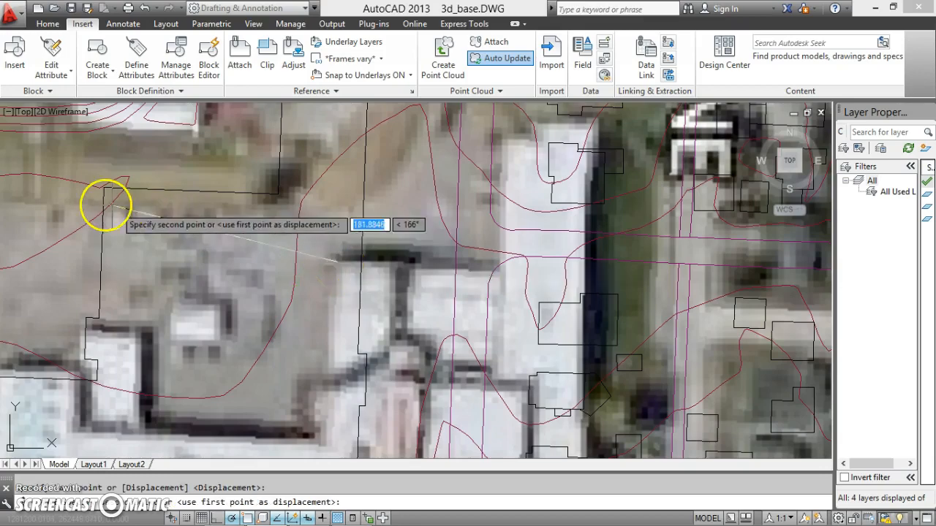
middle_drag(125, 217, 298, 250)
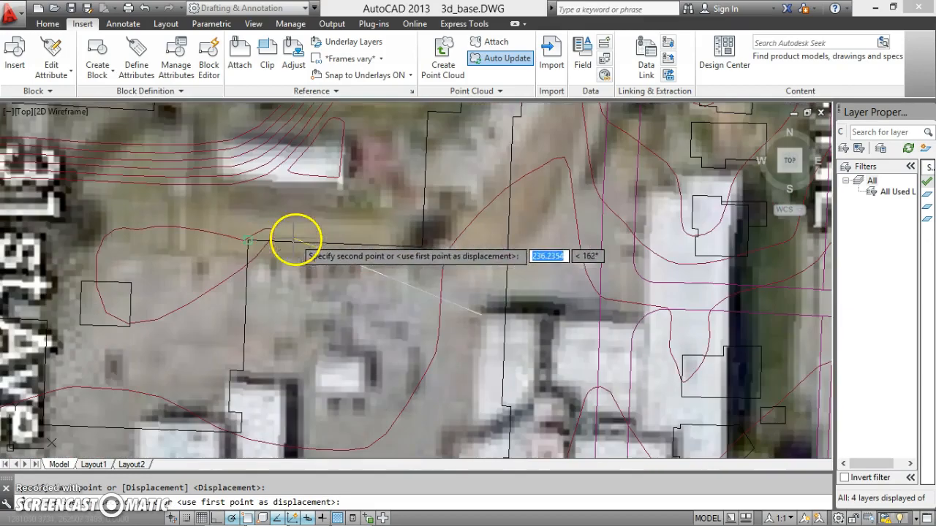
scroll(250, 241, down, 5)
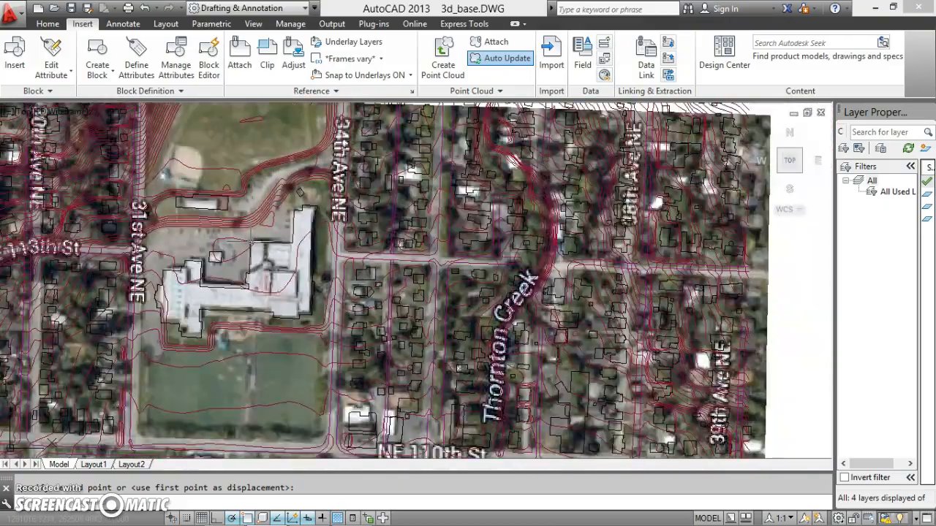
Step: Examine how the aerial photo lines up with the building outlines and streets around the two school sites
middle_drag(283, 311, 357, 303)
scroll(311, 324, up, 7)
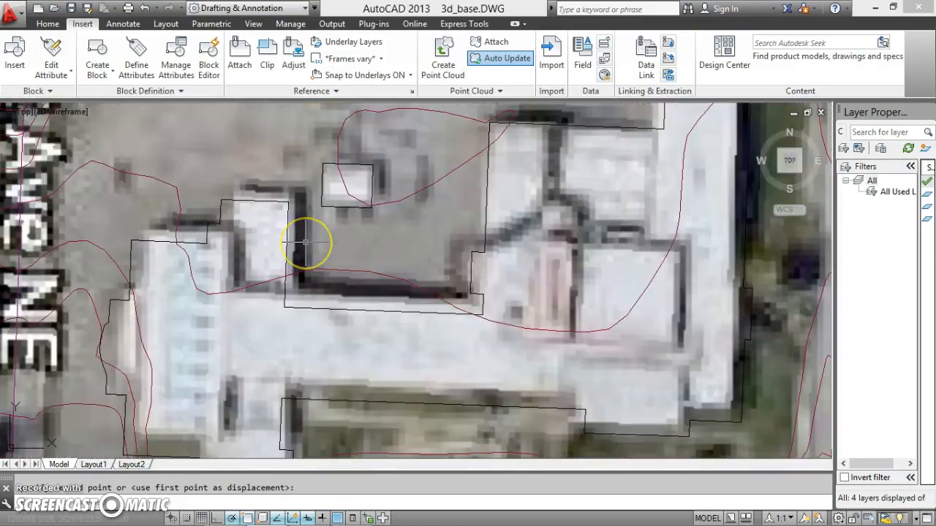
scroll(306, 242, down, 5)
middle_drag(310, 250, 583, 93)
middle_drag(441, 309, 336, 320)
scroll(329, 319, up, 4)
scroll(316, 315, down, 9)
drag(312, 312, 436, 196)
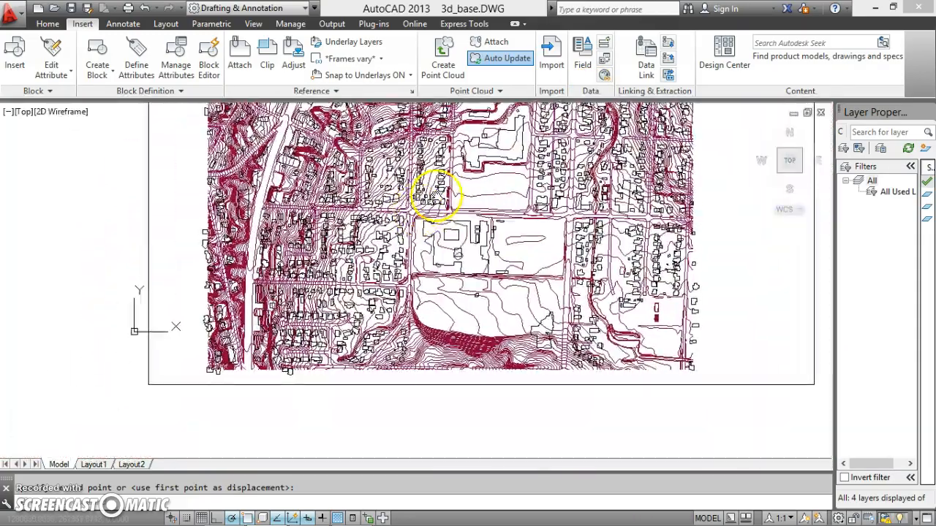
Step: Enlarge the aerial image slightly by stretching its southwest corner outward
key(Escape)
click(166, 385)
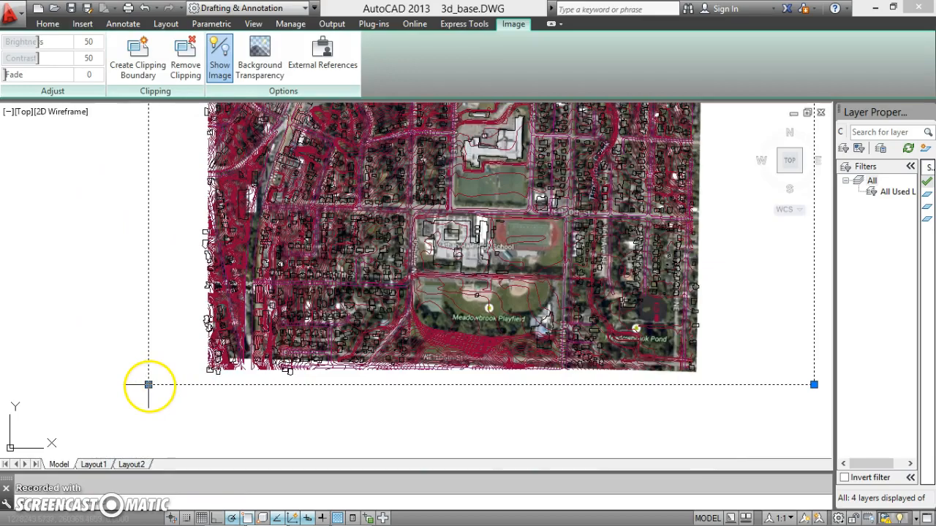
click(147, 385)
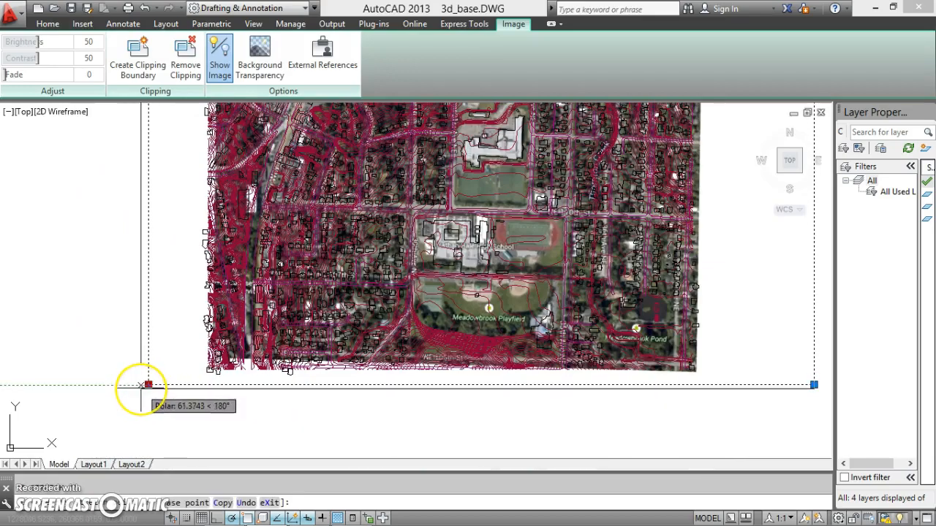
Step: Move the image from the northwest corner of the northern school's eastern block in the photo to the matching building outline endpoint
scroll(406, 267, up, 5)
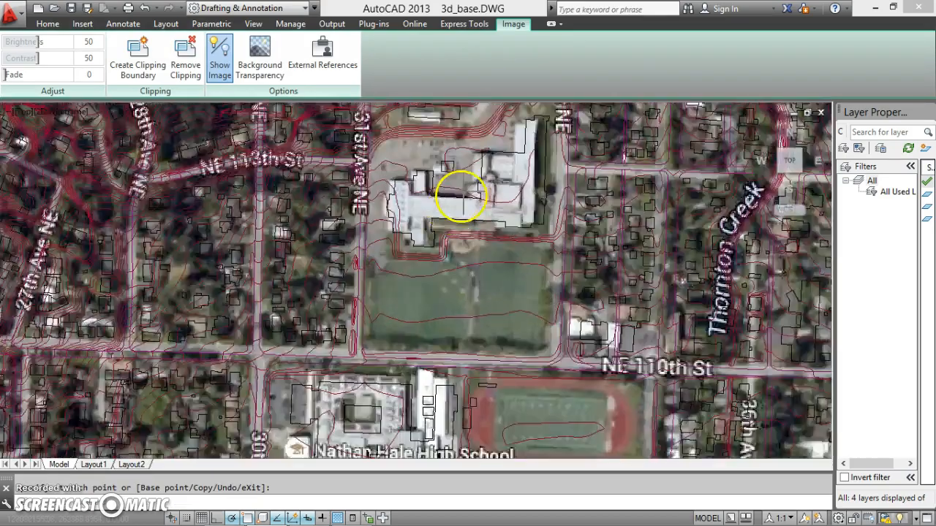
scroll(428, 245, up, 4)
text(m)
key(Return)
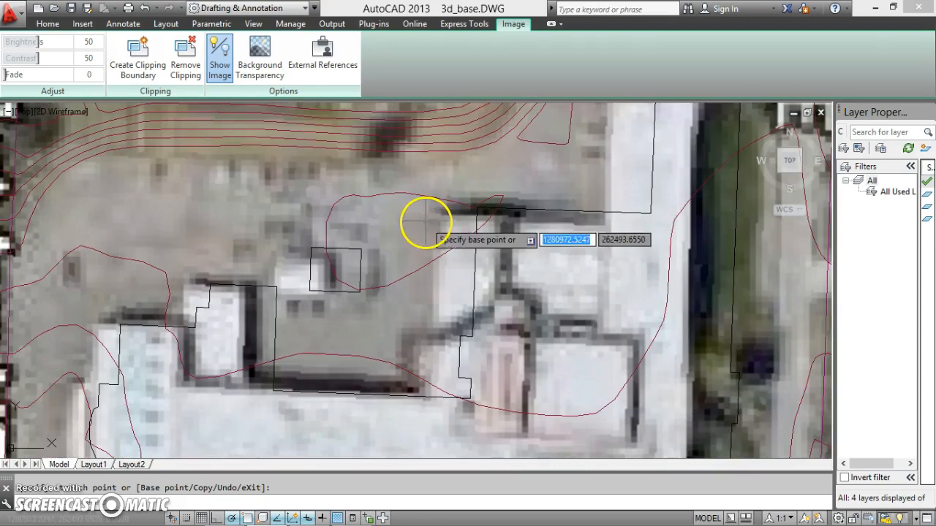
click(440, 221)
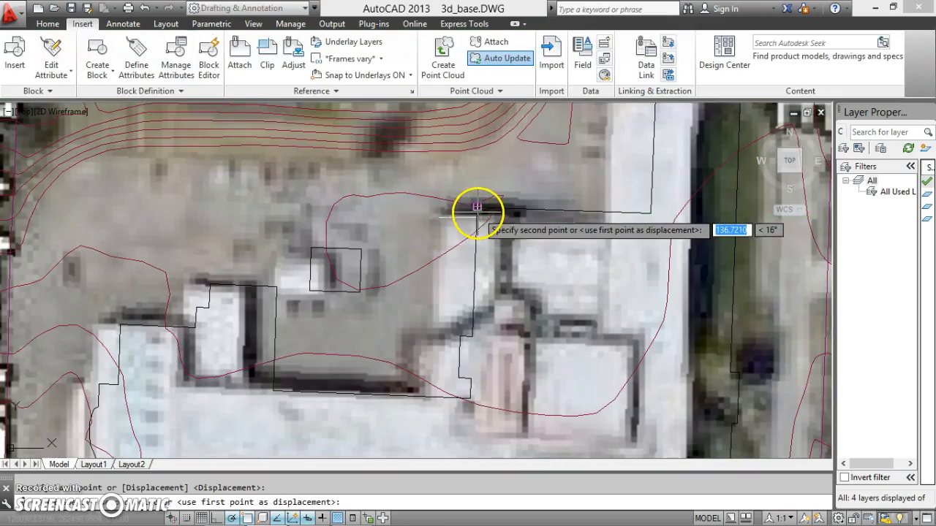
scroll(477, 209, down, 5)
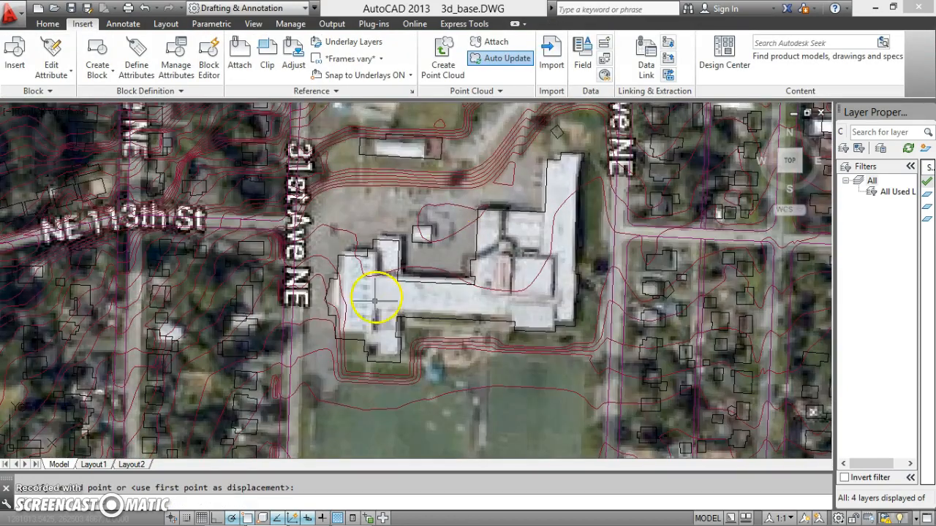
Step: Check the fit around the northern school and stretch the image's southwest corner diagonally outward a little more
scroll(358, 356, up, 5)
scroll(350, 294, down, 8)
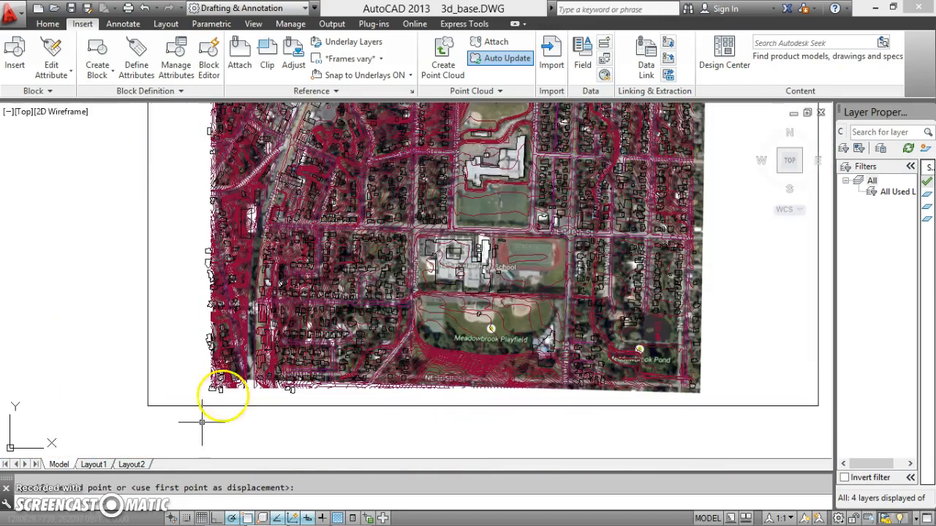
click(162, 404)
click(148, 406)
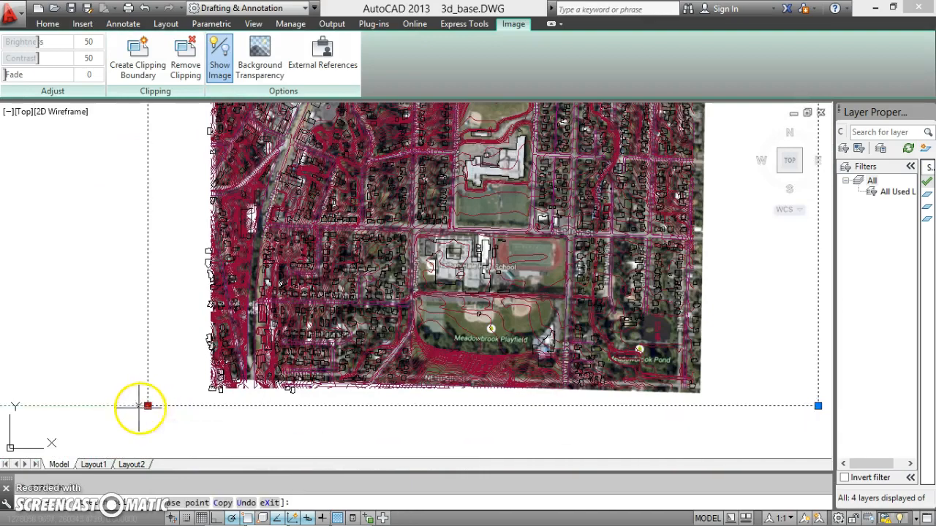
click(133, 414)
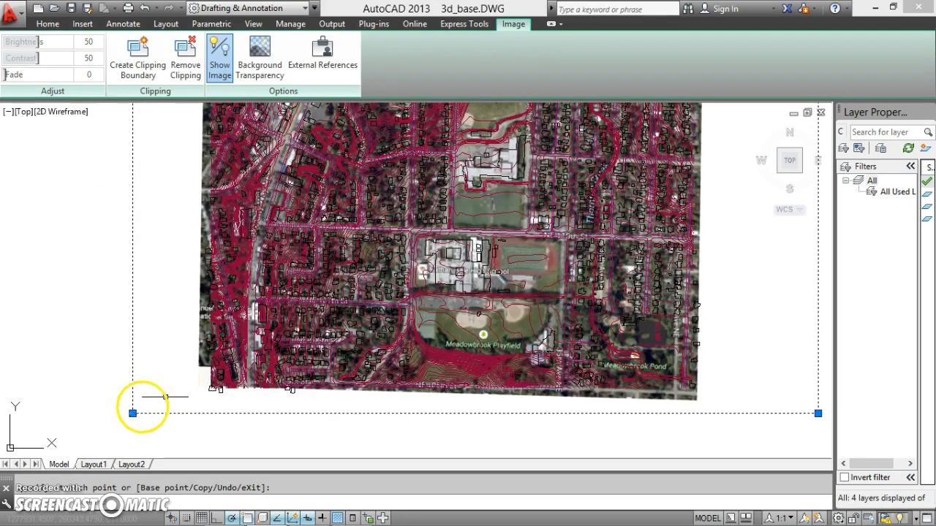
Step: Realign the enlarged image by moving the eastern block's northwest corner in the photo onto its outline endpoint at the northern school
scroll(337, 356, down, 2)
middle_drag(337, 356, 286, 424)
scroll(380, 270, up, 10)
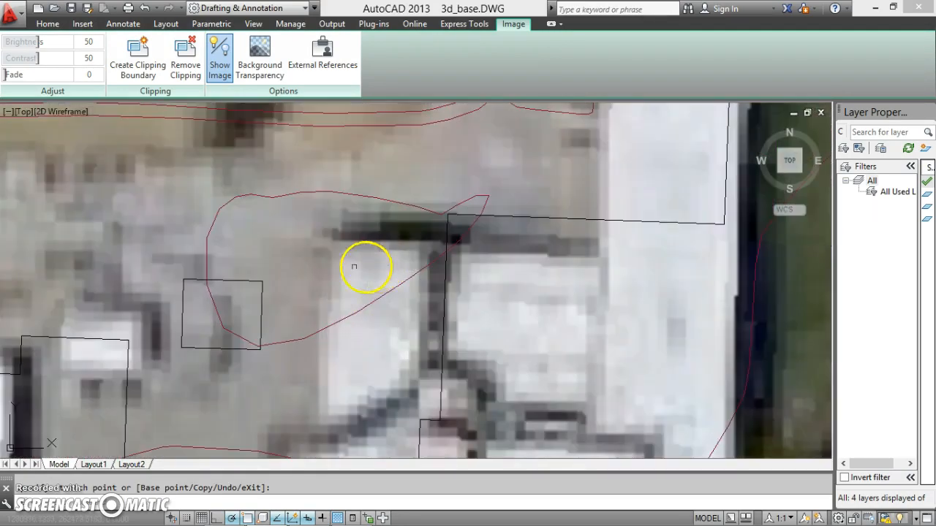
text(m)
key(Return)
click(332, 246)
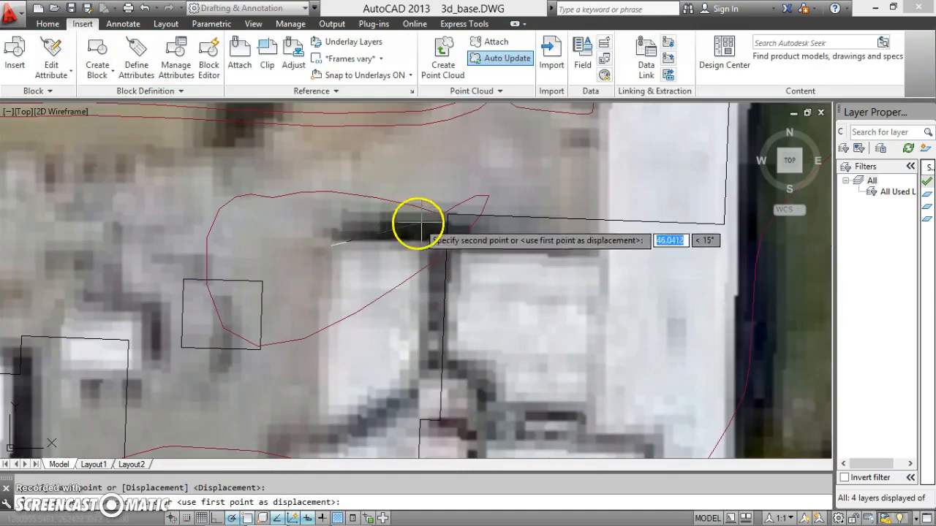
click(448, 215)
Step: Examine how the photo lines up with the building outlines at the northern school and Nathan Hale High School
scroll(445, 214, down, 8)
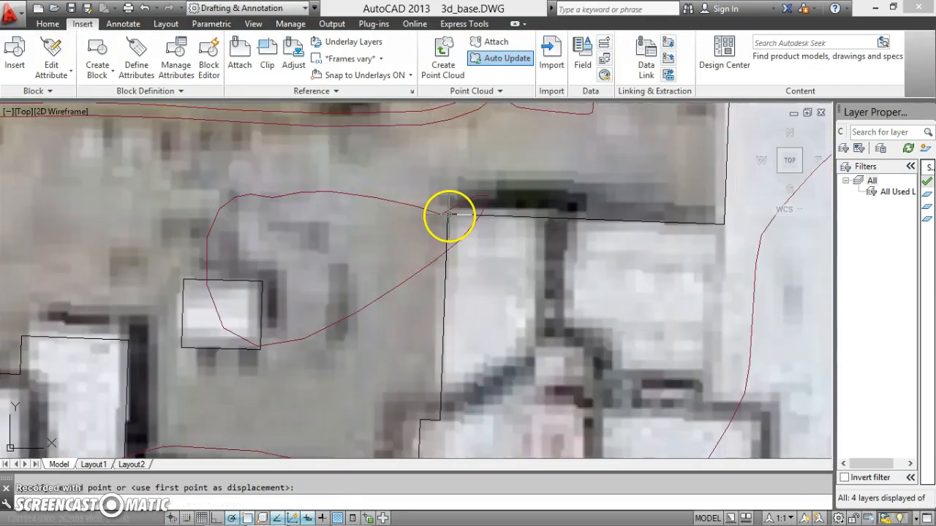
scroll(379, 291, up, 8)
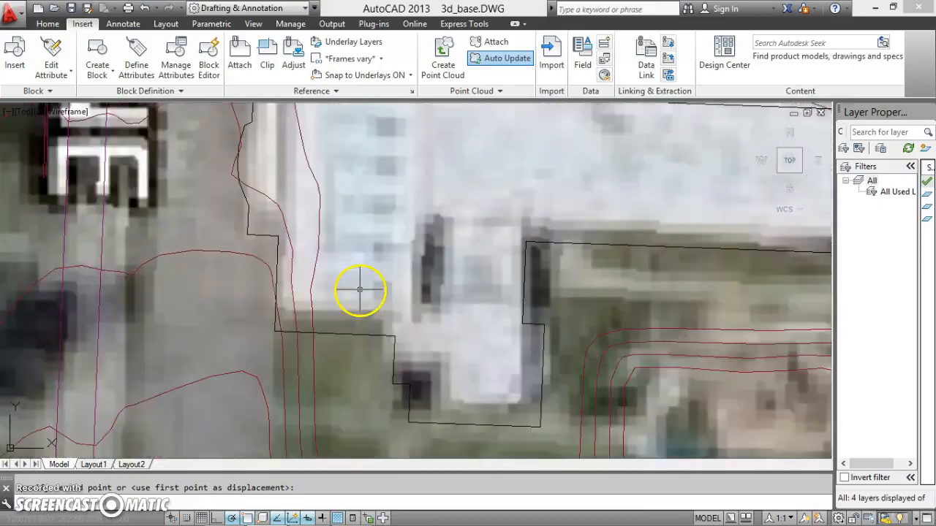
scroll(358, 292, down, 10)
middle_drag(319, 407, 335, 343)
scroll(333, 340, up, 4)
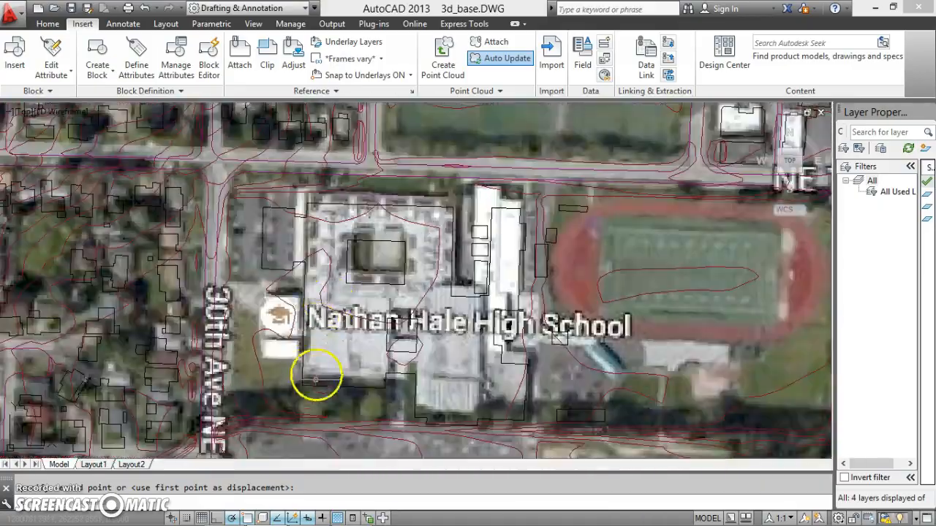
scroll(316, 375, up, 4)
scroll(303, 323, down, 10)
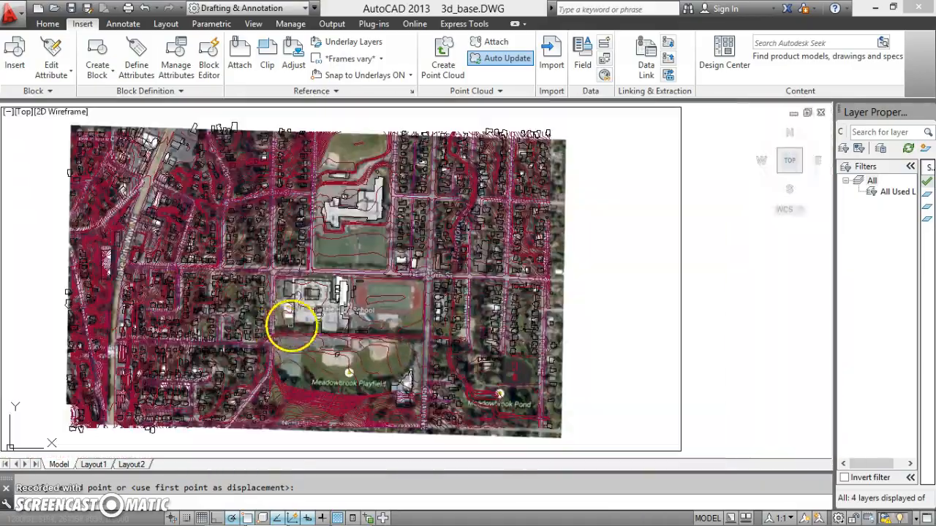
Step: Enlarge the aerial image further by stretching its southwest corner diagonally outward
middle_drag(279, 334, 405, 277)
scroll(142, 396, up, 5)
click(146, 401)
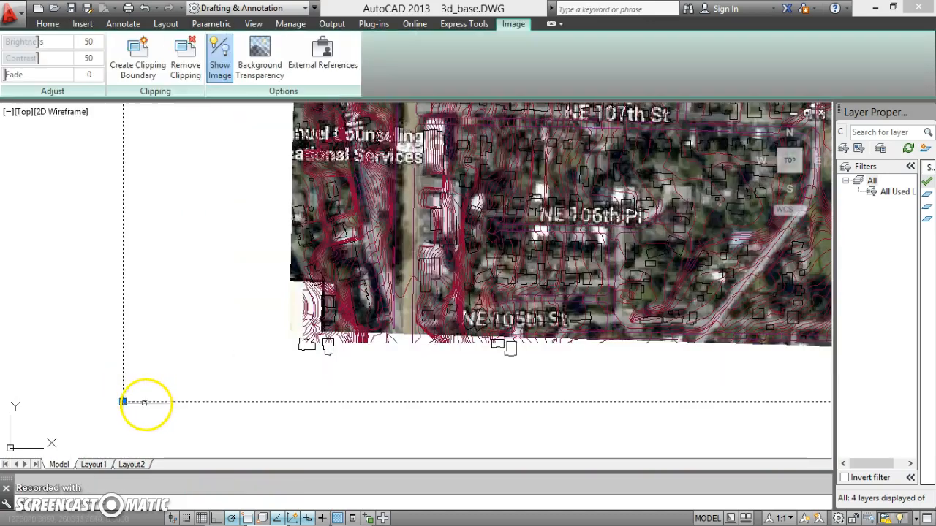
click(125, 401)
click(109, 411)
click(123, 401)
click(95, 415)
Step: Move the image again so the northwest corner of the northern school's eastern block meets the matching building outline endpoint
scroll(297, 384, down, 5)
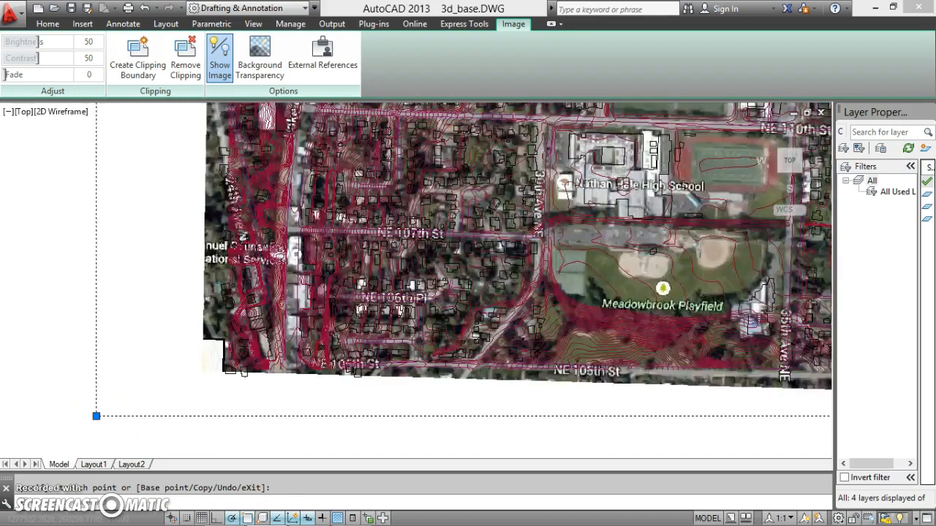
scroll(296, 384, up, 10)
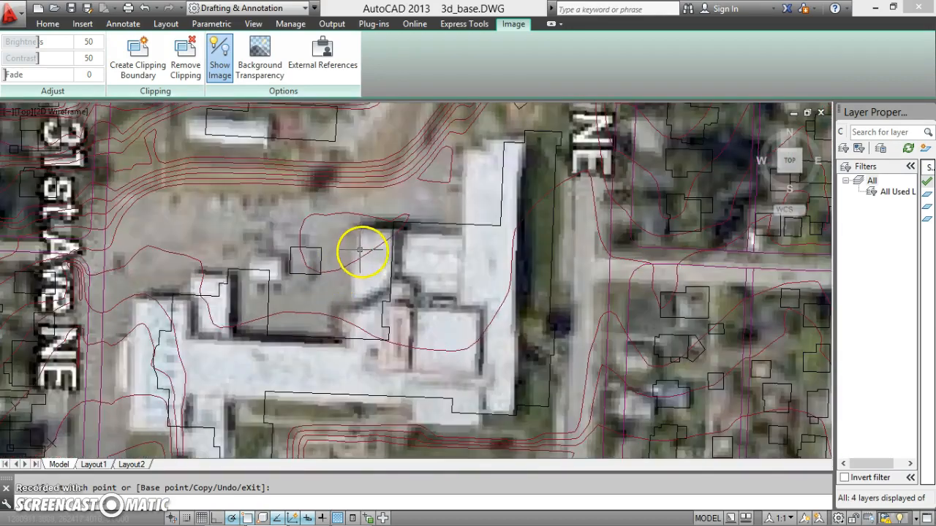
text(m)
key(Return)
click(358, 231)
scroll(394, 237, up, 5)
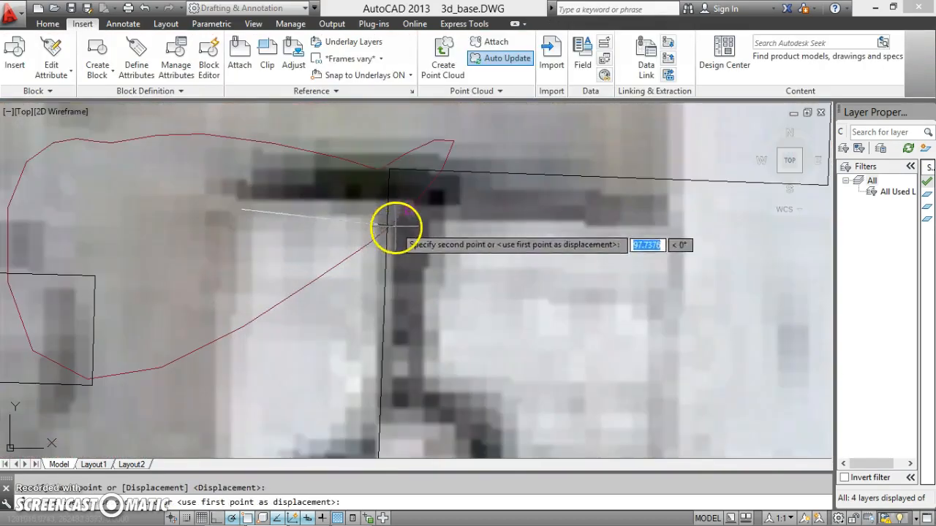
click(390, 169)
Step: Examine the photo's alignment with the outlines at both schools and across the whole base map
scroll(393, 171, down, 10)
middle_drag(321, 255, 309, 270)
scroll(331, 287, up, 5)
scroll(298, 313, down, 8)
scroll(295, 242, up, 5)
scroll(182, 299, down, 2)
middle_drag(216, 262, 258, 161)
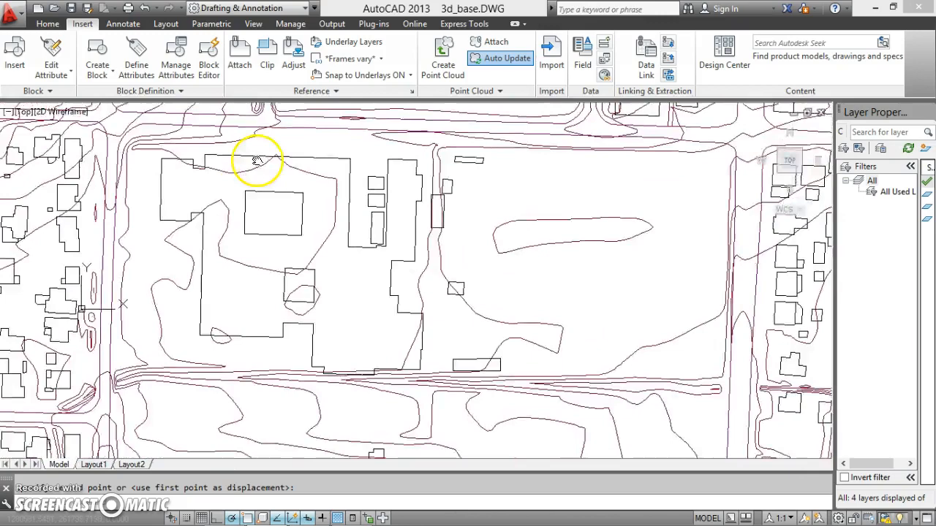
scroll(214, 329, up, 4)
scroll(217, 326, down, 8)
scroll(239, 376, up, 6)
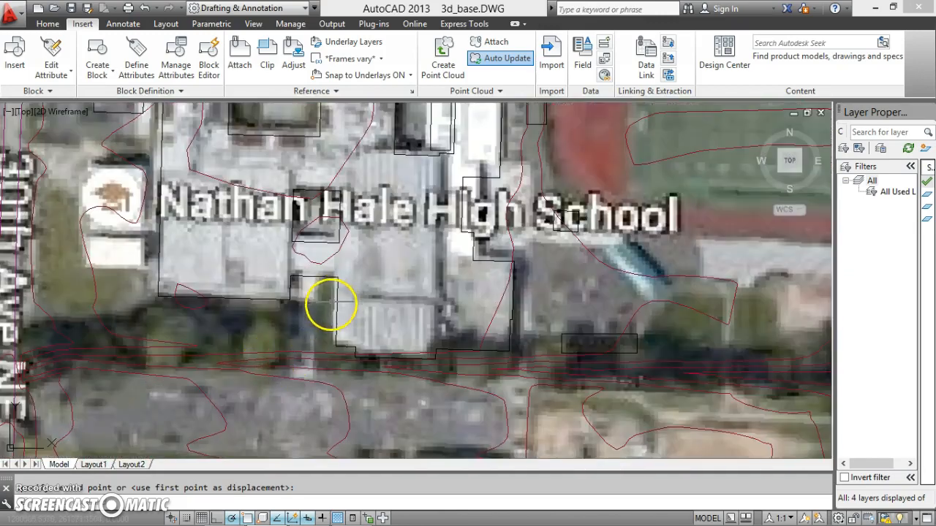
scroll(331, 304, down, 4)
scroll(325, 344, down, 5)
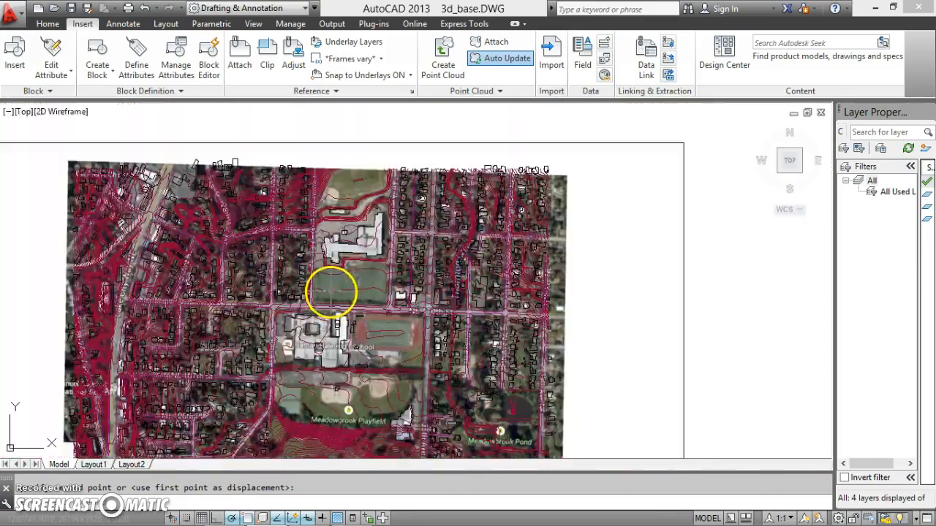
scroll(334, 198, down, 3)
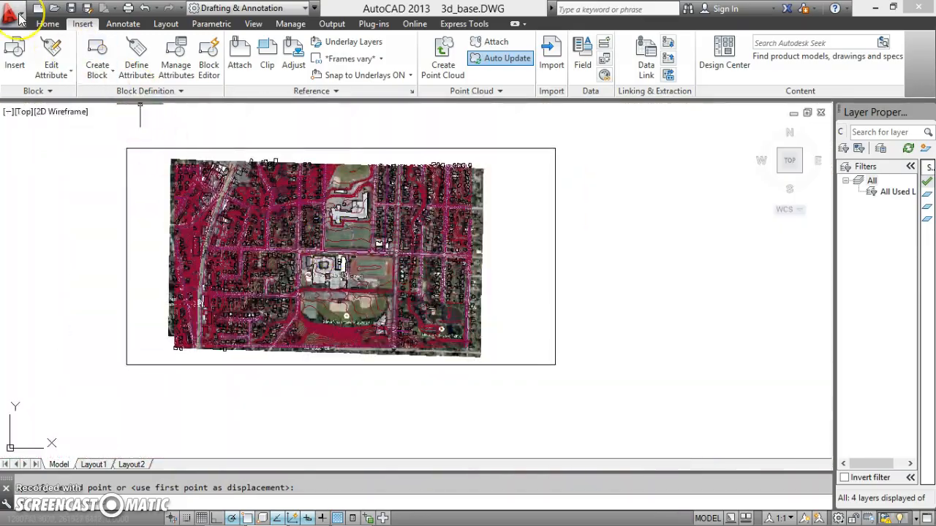
Step: Save the 3d_base drawing and close AutoCAD
click(12, 15)
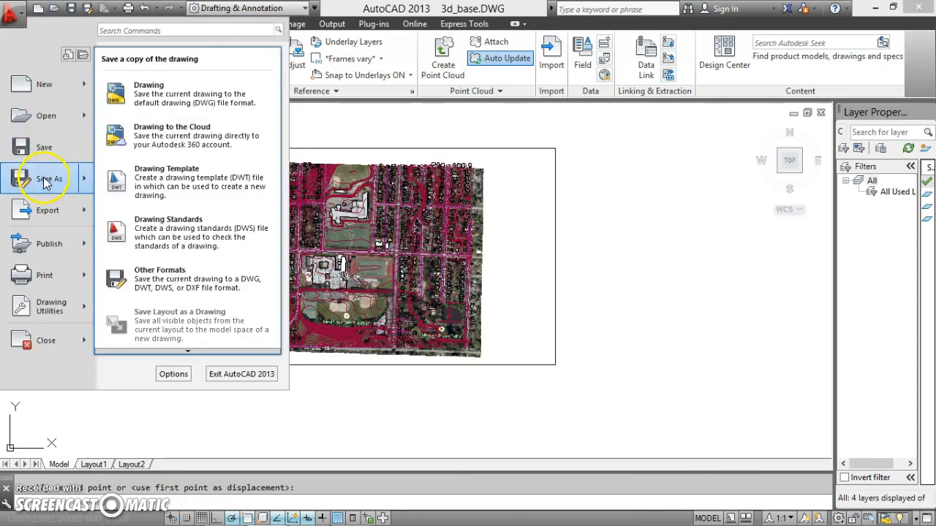
click(43, 150)
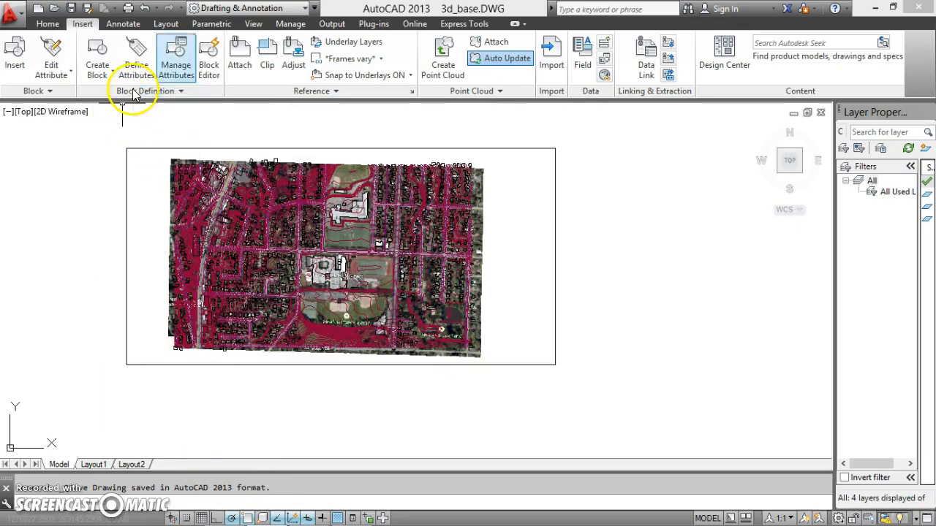
click(917, 9)
Step: Start Rhinoceros 5 (64-bit) and open 3d_base.DWG from the LA303_spring_2015 folder, importing with model and layout units in feet
click(230, 400)
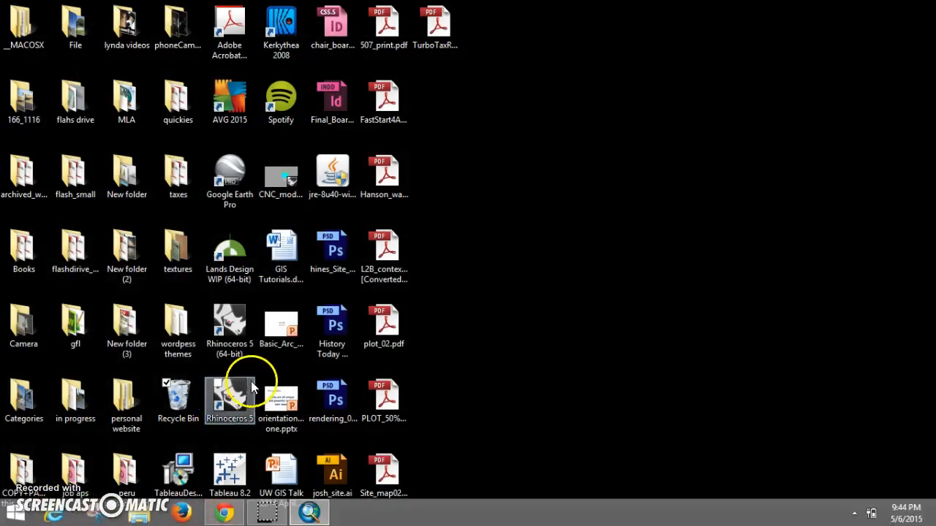
double_click(228, 328)
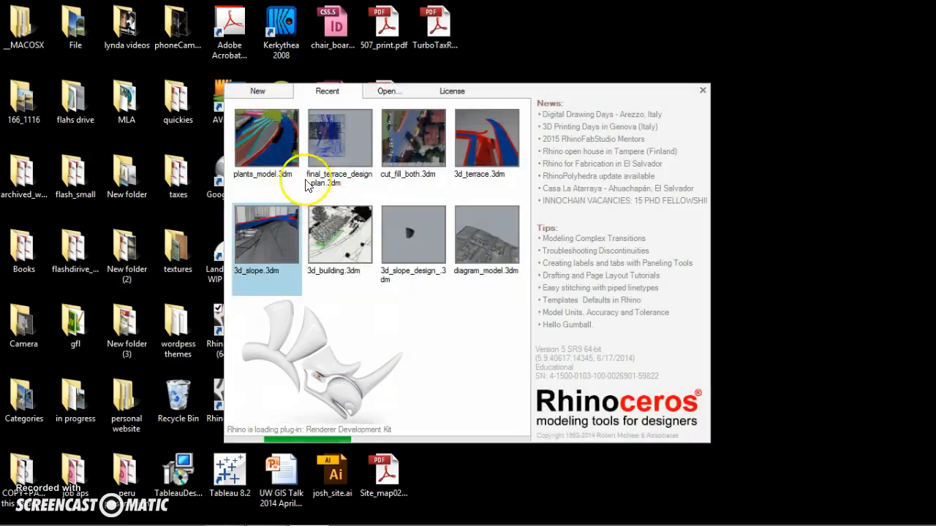
click(389, 97)
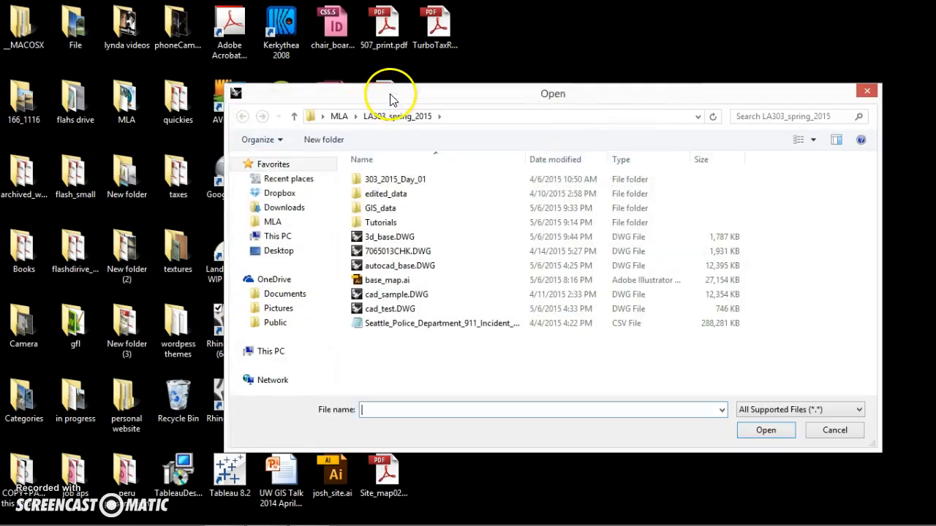
click(375, 239)
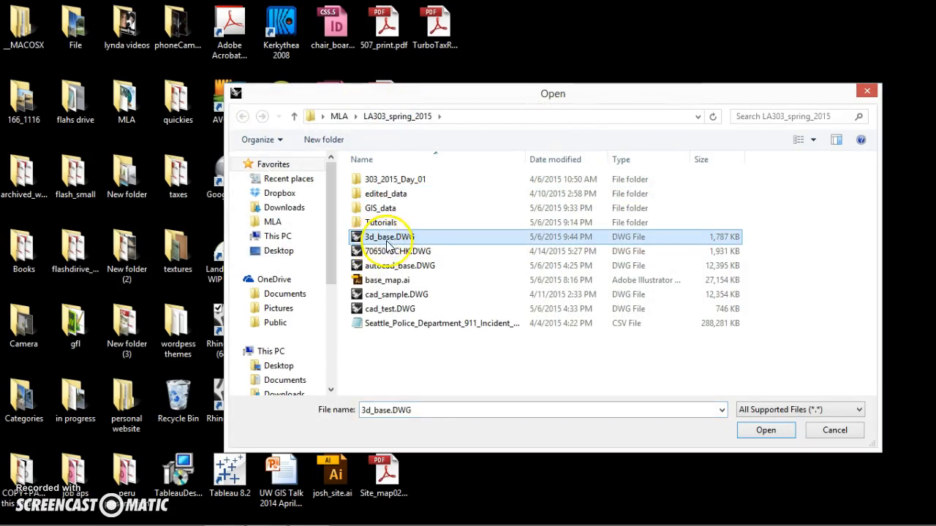
click(765, 430)
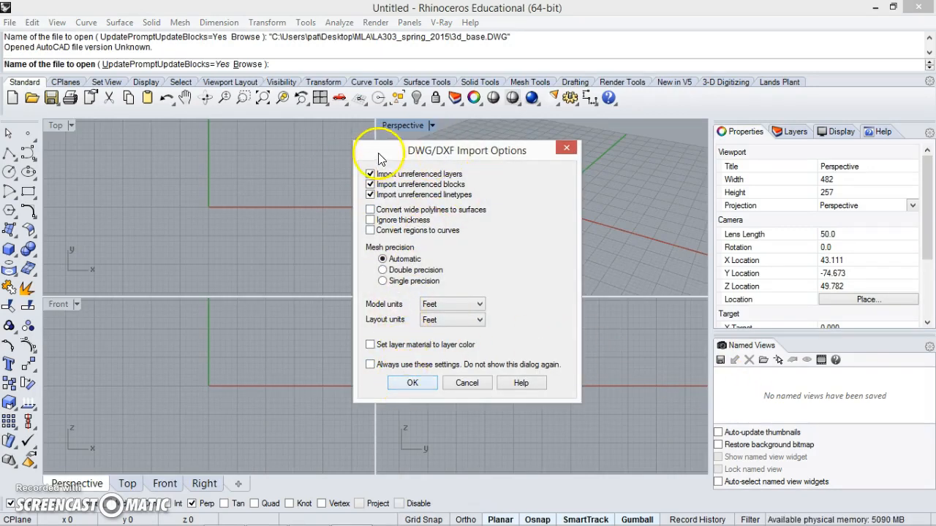
click(404, 384)
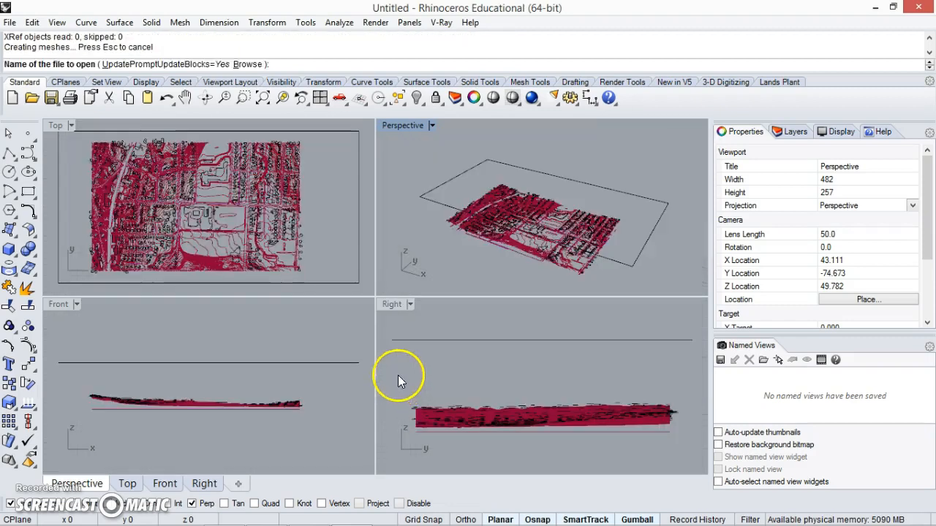
Step: Examine the imported aerial image and linework in the Top and Perspective views, orbiting the maximized Perspective view
double_click(60, 127)
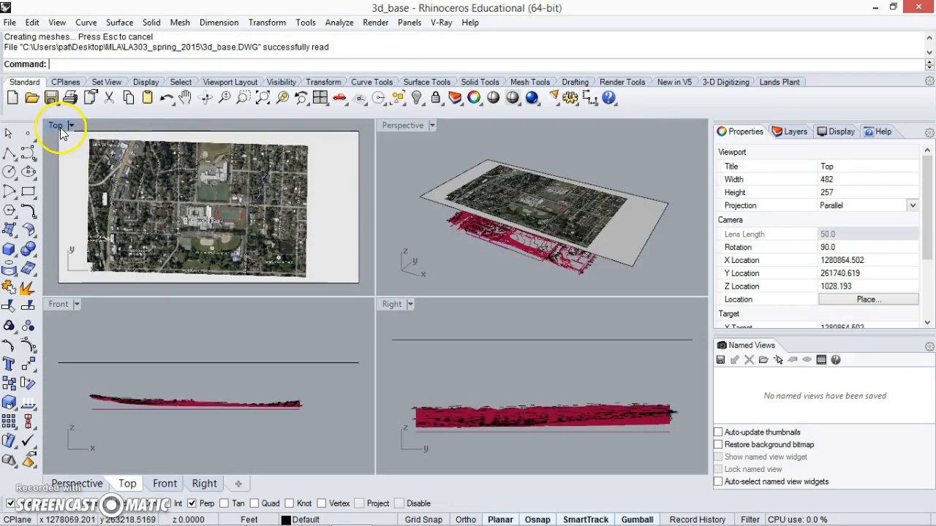
double_click(59, 129)
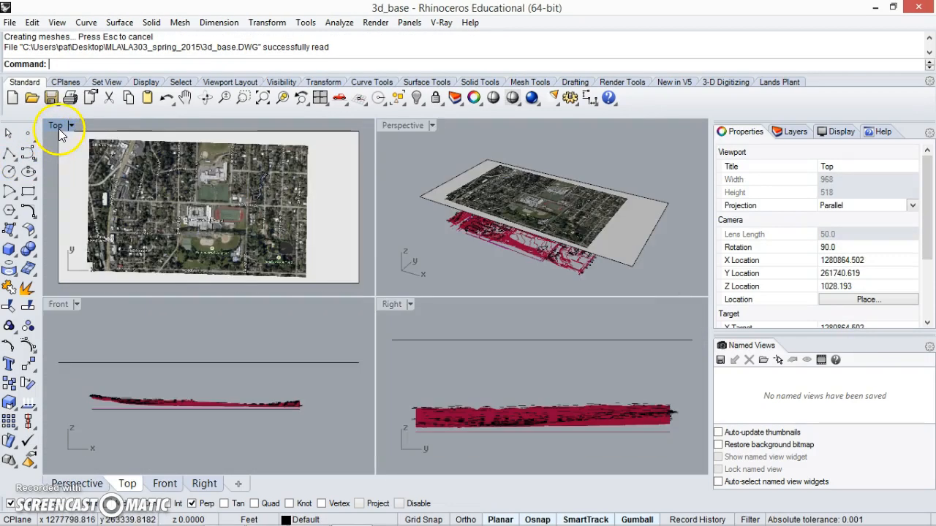
double_click(406, 131)
right_drag(329, 347, 292, 439)
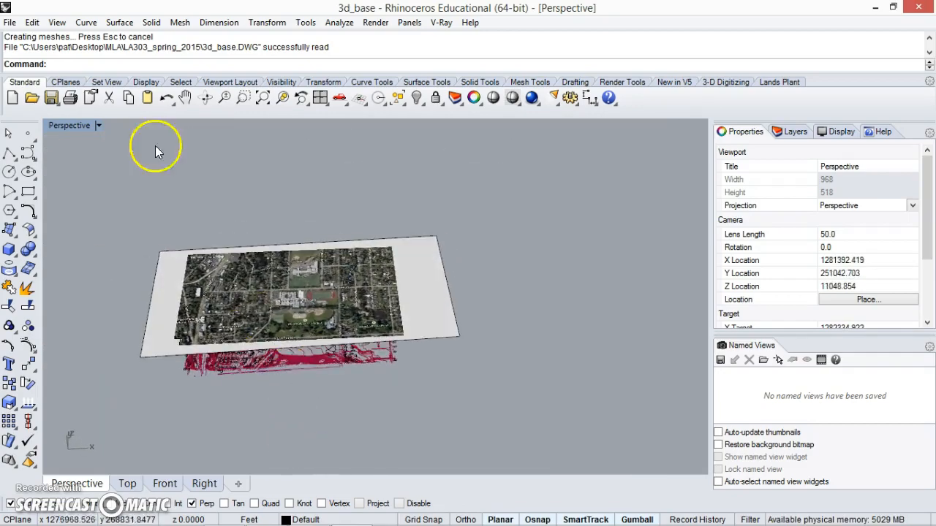
double_click(72, 125)
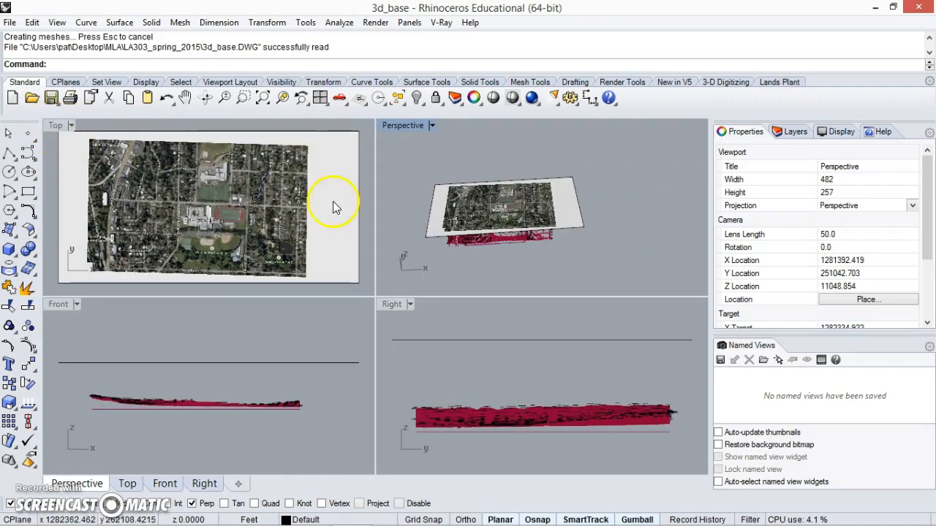
Step: Move the aerial image surface straight down along Z so it sits beneath the red contour linework
click(582, 223)
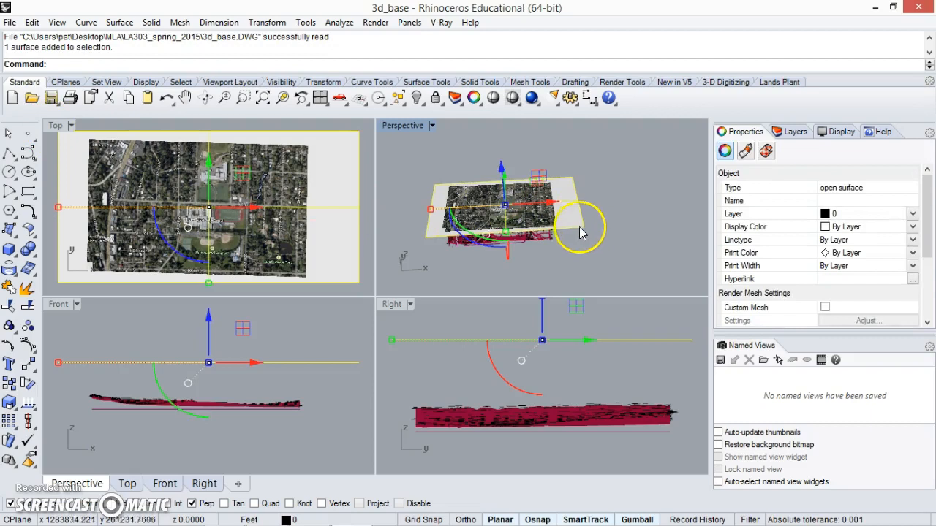
right_drag(568, 255, 495, 178)
drag(510, 142, 510, 190)
click(578, 236)
click(546, 249)
click(568, 209)
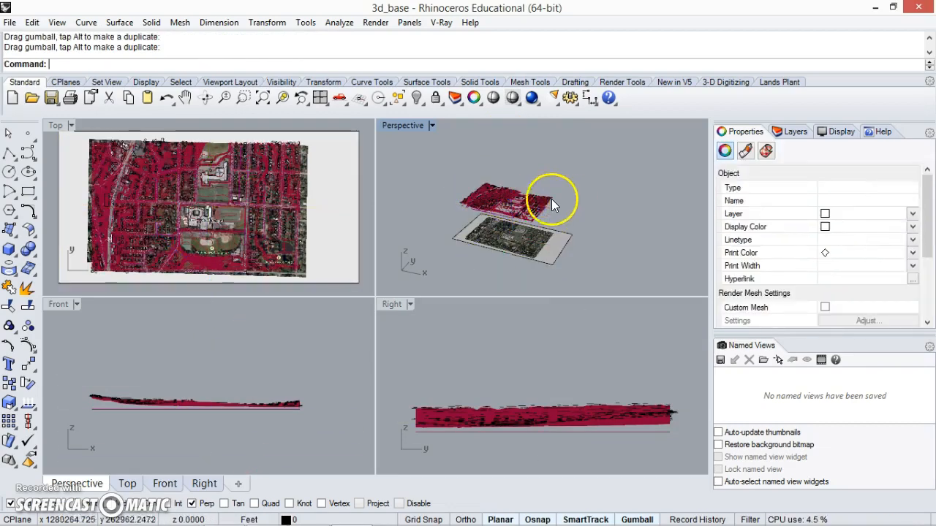
Step: Examine the maximized Top view for how the building outlines and contours match the aerial at both schools and around Meadowbrook Playfield
double_click(57, 126)
scroll(376, 251, up, 8)
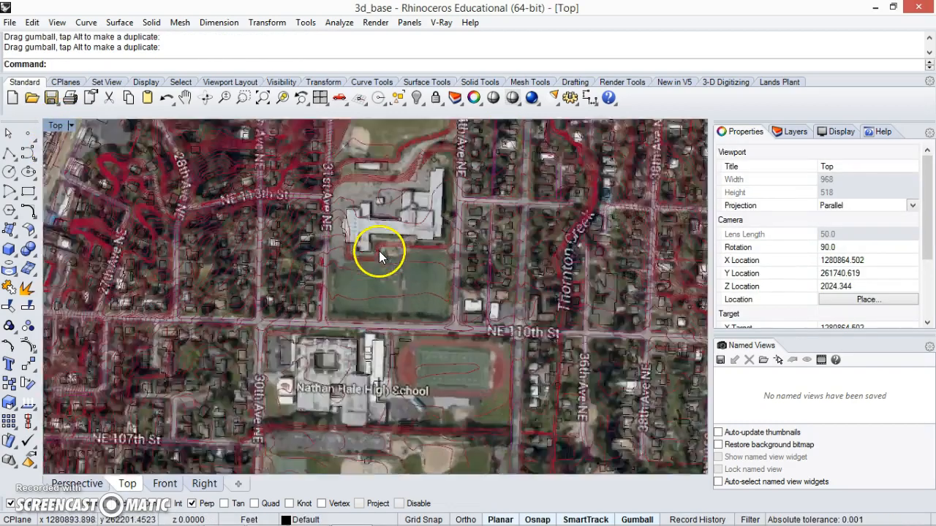
scroll(327, 192, up, 6)
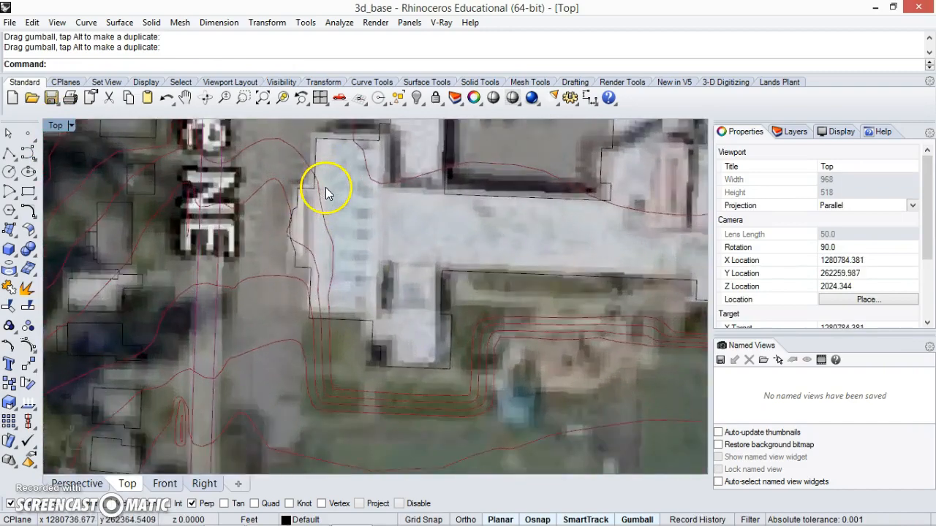
scroll(325, 190, down, 11)
right_drag(347, 332, 344, 240)
scroll(338, 229, up, 4)
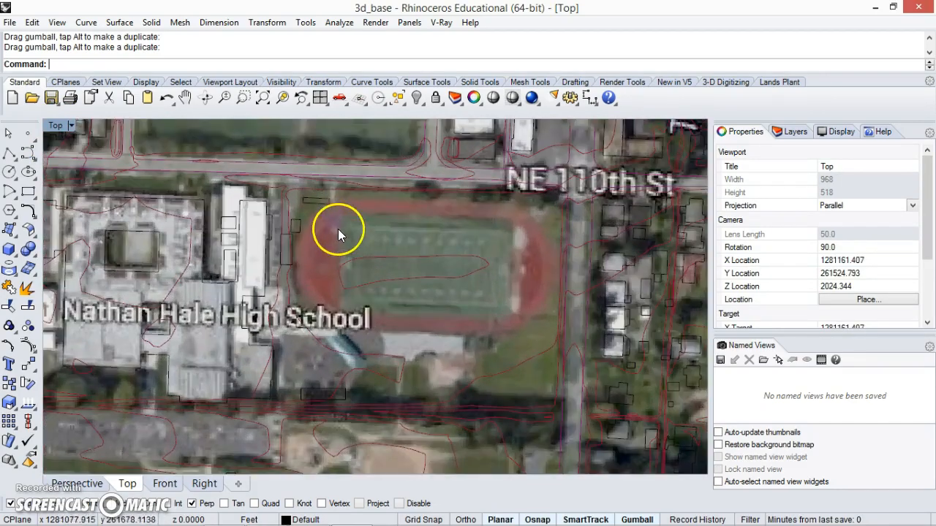
scroll(344, 271, down, 8)
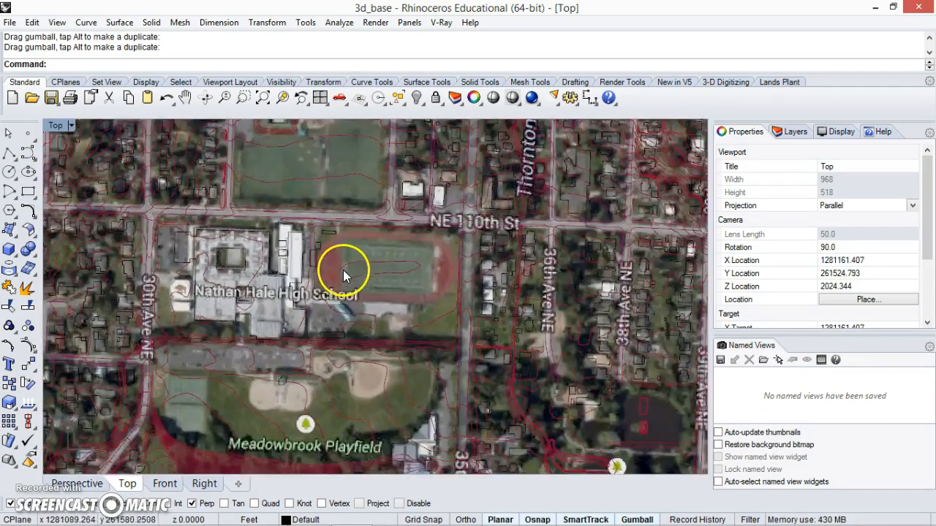
right_drag(299, 302, 377, 215)
scroll(309, 264, up, 7)
scroll(307, 269, down, 8)
right_drag(301, 268, 351, 245)
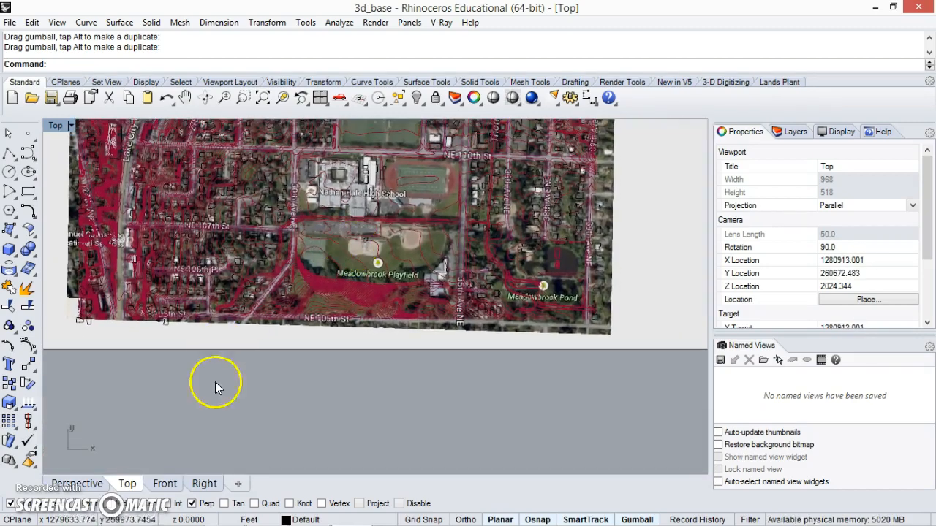